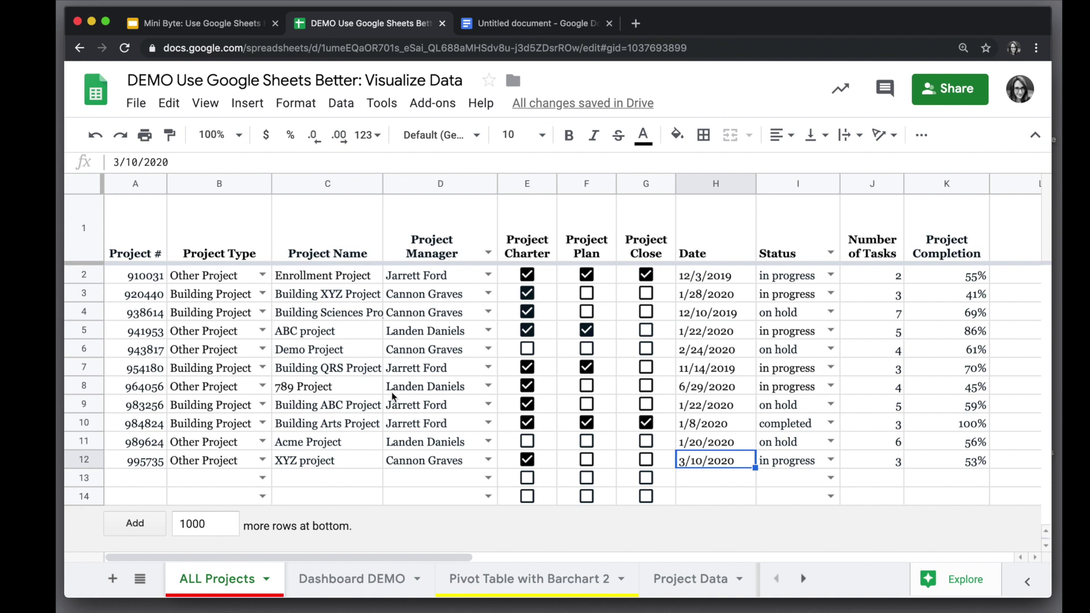
Review the ALL Projects entries and preview the finished example dashboard
{"action": "left_click", "coordinate": [392, 392]}
{"action": "left_click", "coordinate": [194, 315]}
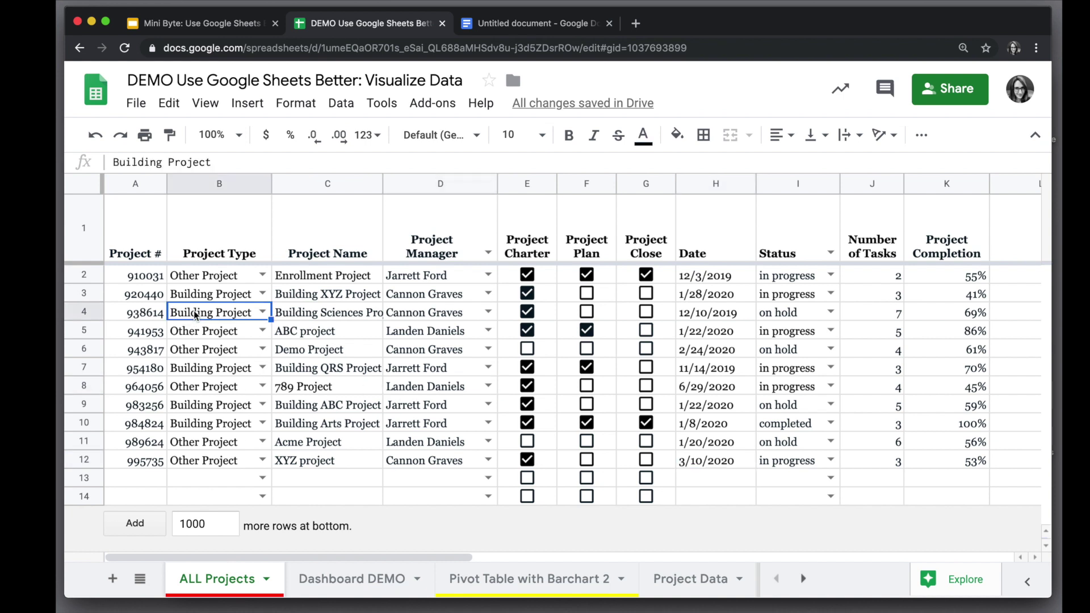
{"action": "left_click", "coordinate": [341, 317]}
{"action": "left_click", "coordinate": [414, 317]}
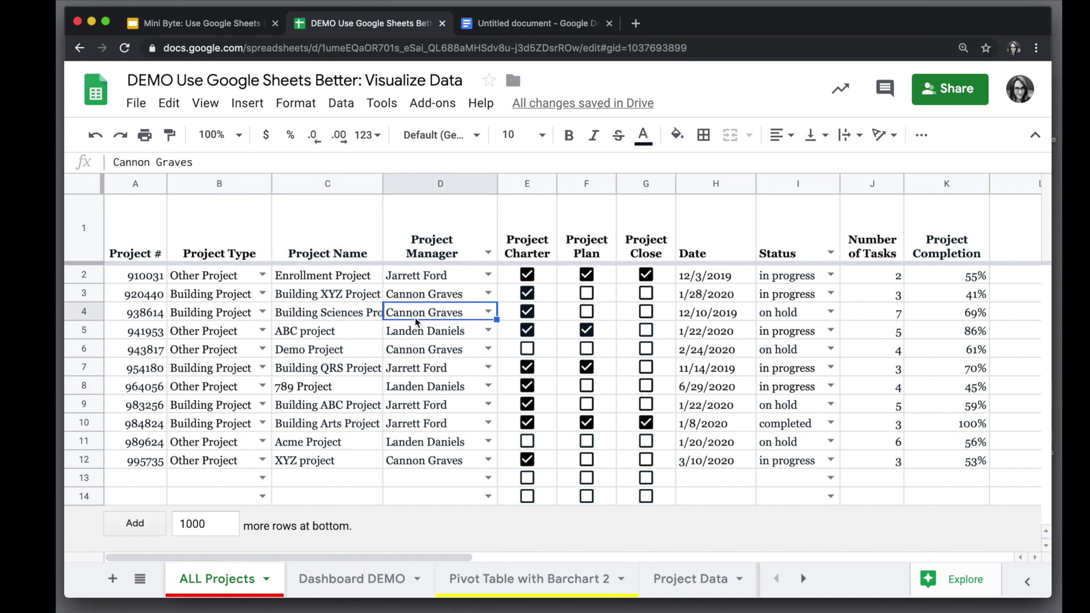
{"action": "left_click", "coordinate": [796, 298]}
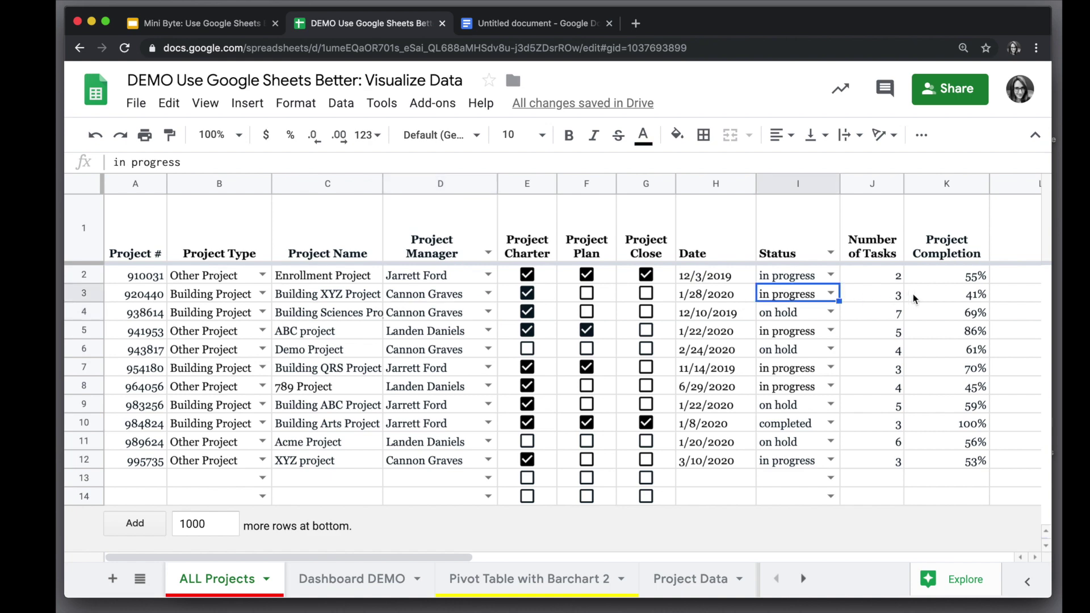
{"action": "left_click", "coordinate": [940, 297]}
{"action": "left_click", "coordinate": [357, 578]}
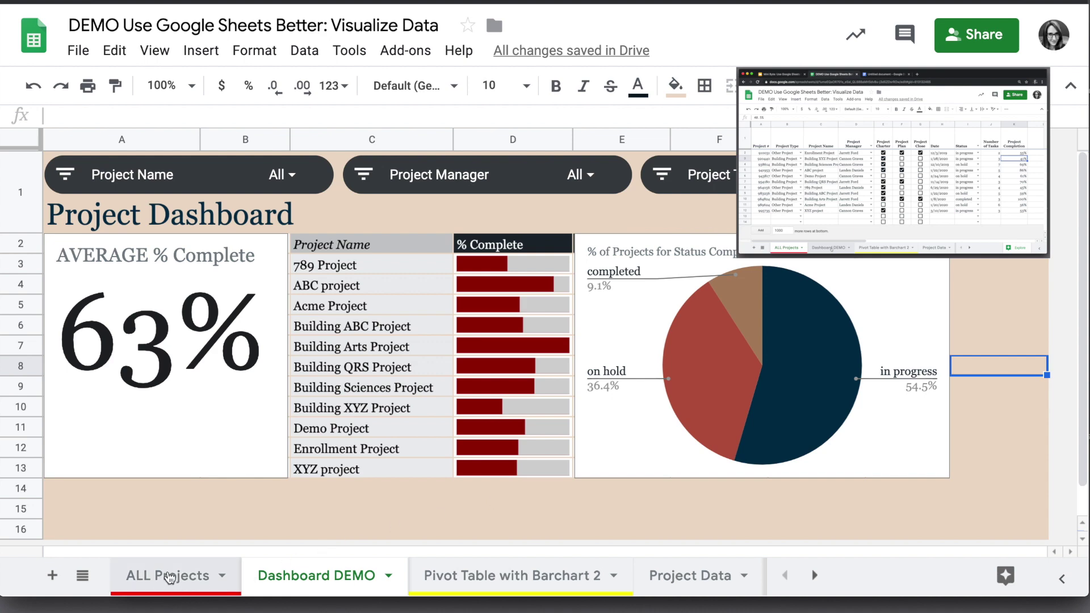
{"action": "left_click", "coordinate": [169, 577]}
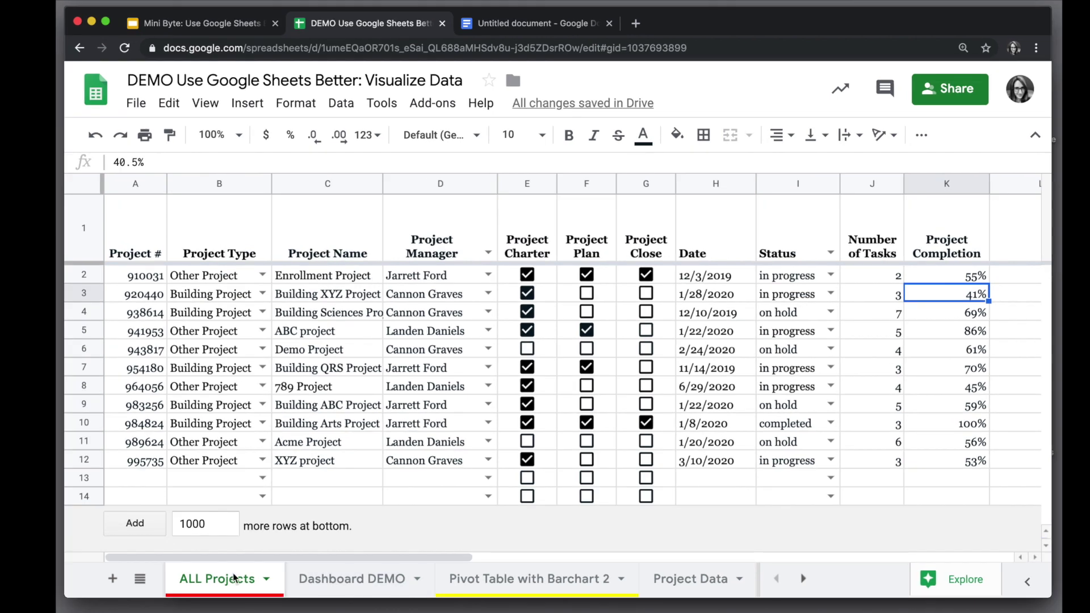
Add a new blank sheet and rename it Dashboard
{"action": "left_click", "coordinate": [111, 579]}
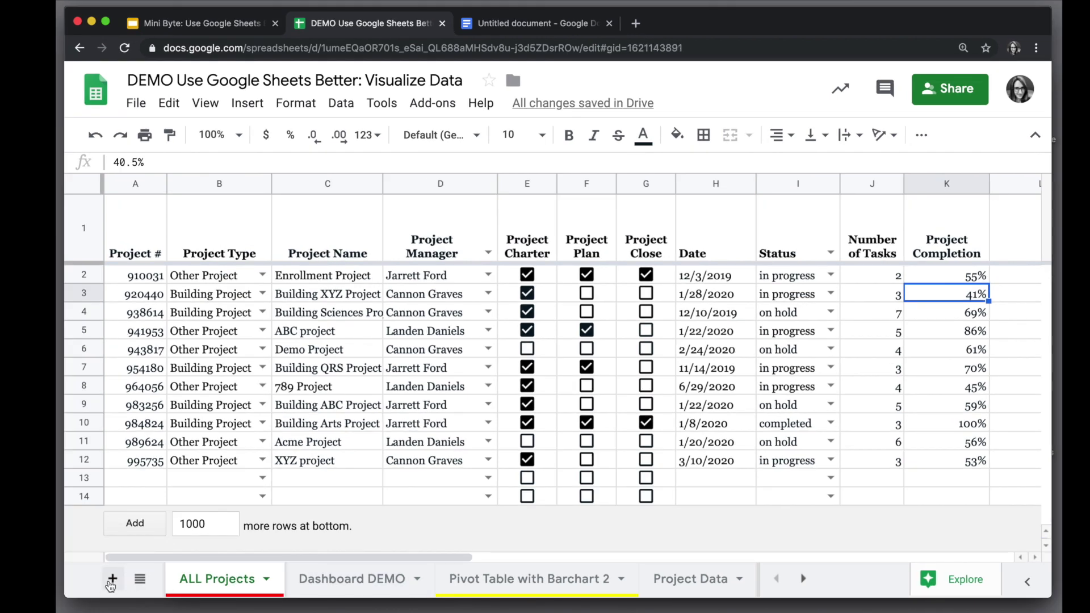
{"action": "left_click", "coordinate": [360, 580]}
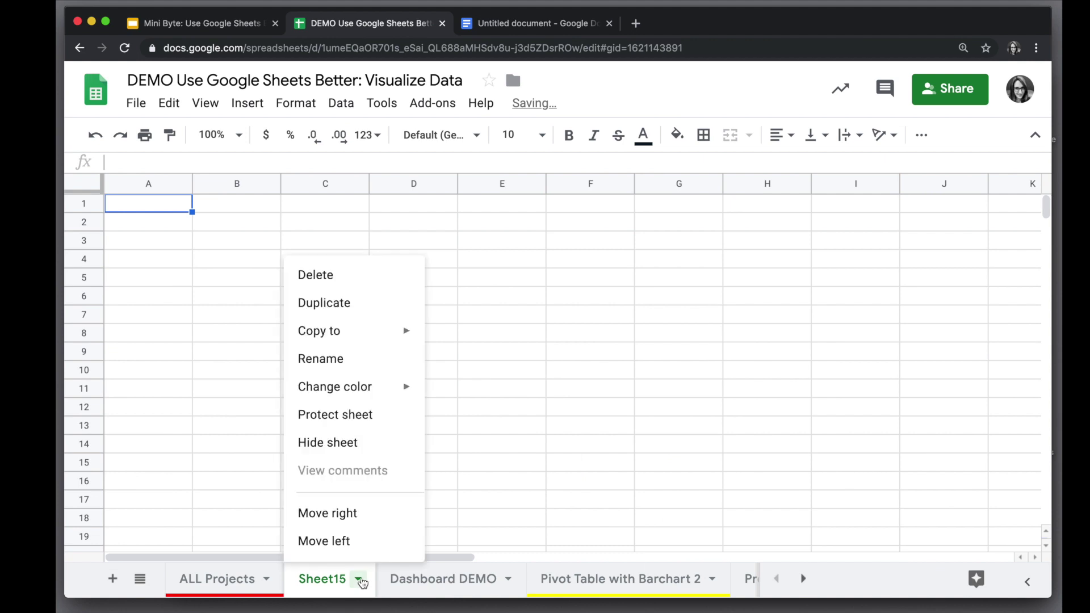
{"action": "left_click", "coordinate": [348, 368]}
{"action": "type", "text": "Dashboard"}
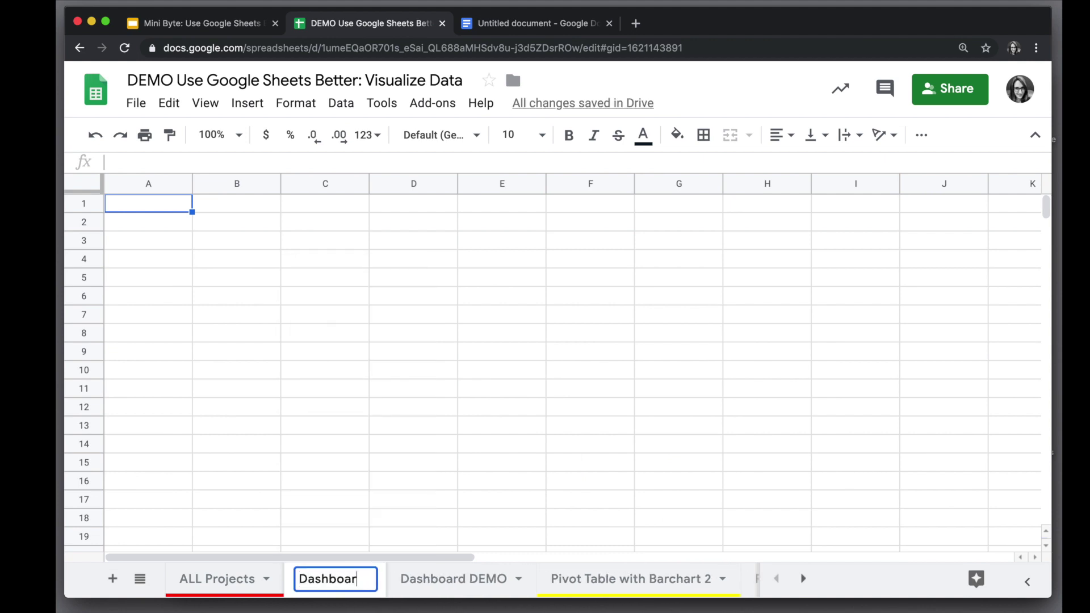
{"action": "key", "text": "Return"}
Enter the heading 'Dashboard' in A1 and make row 1 taller
{"action": "type", "text": "Das"}
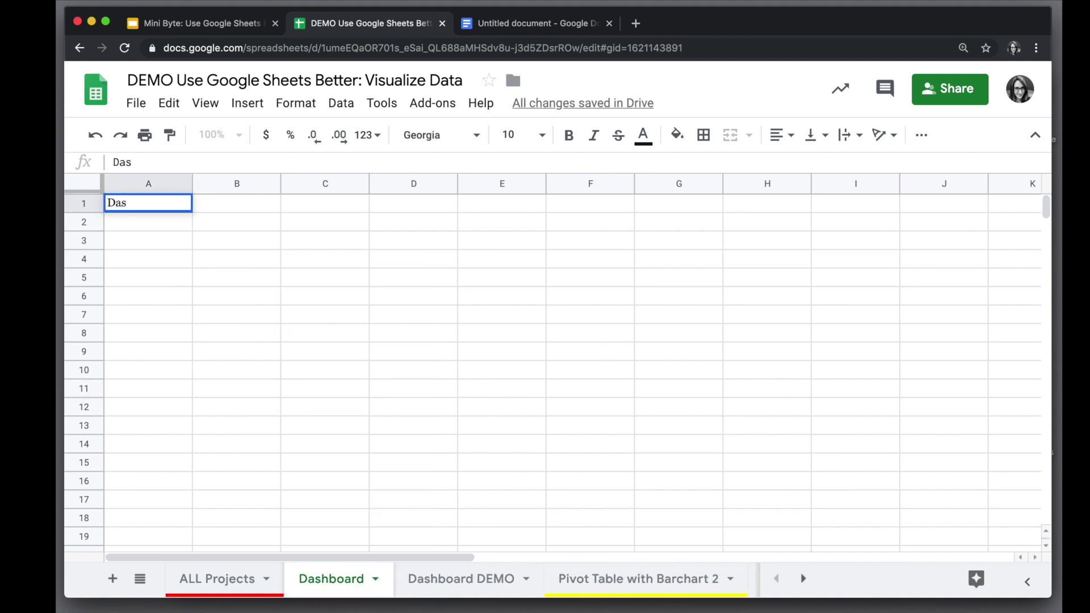
{"action": "type", "text": "hboard"}
{"action": "key", "text": "Return"}
{"action": "left_click", "coordinate": [162, 205]}
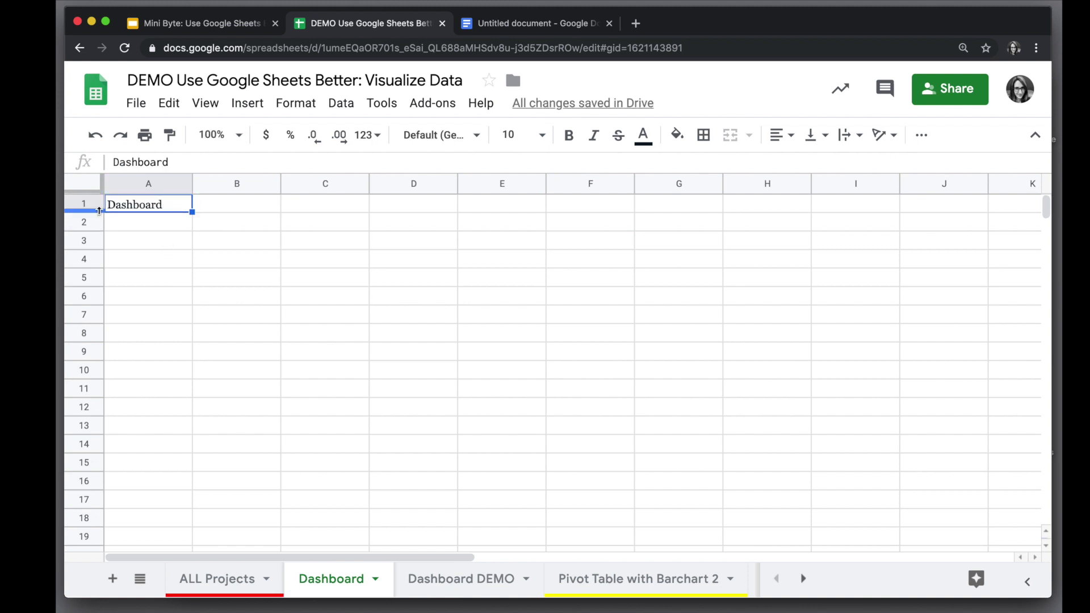
{"action": "left_click_drag", "start_coordinate": [97, 210], "coordinate": [97, 269]}
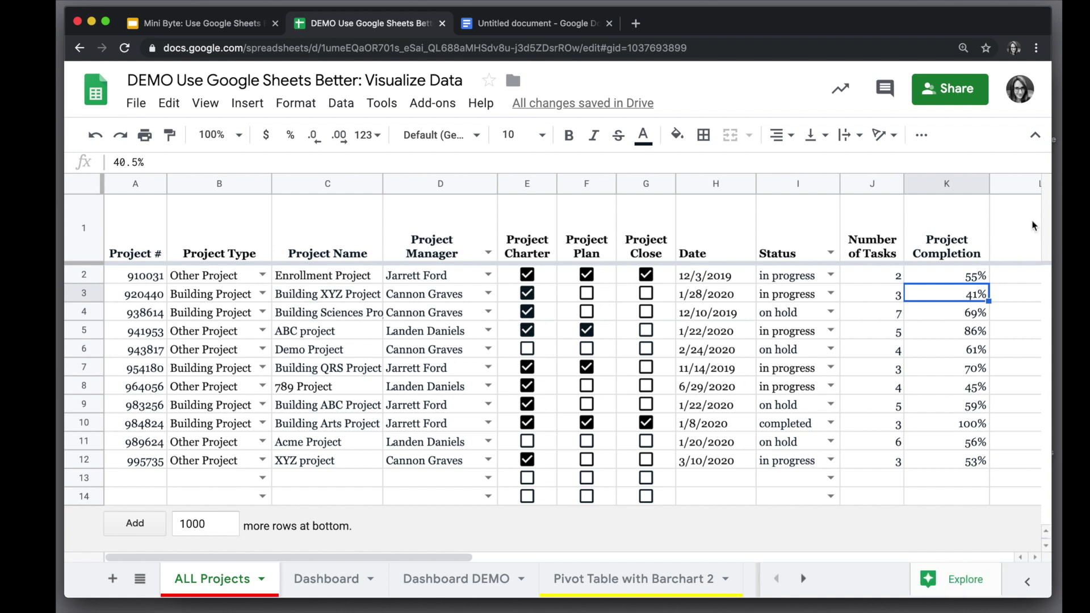
Insert a scorecard chart from the Project Completion column K
{"action": "left_click", "coordinate": [945, 183]}
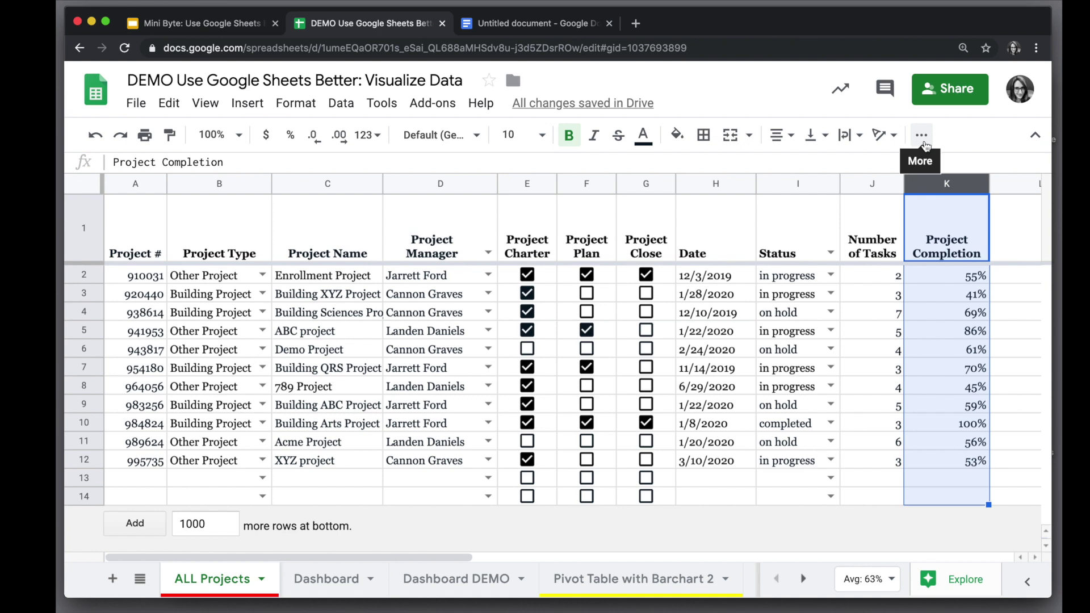
{"action": "left_click", "coordinate": [247, 104]}
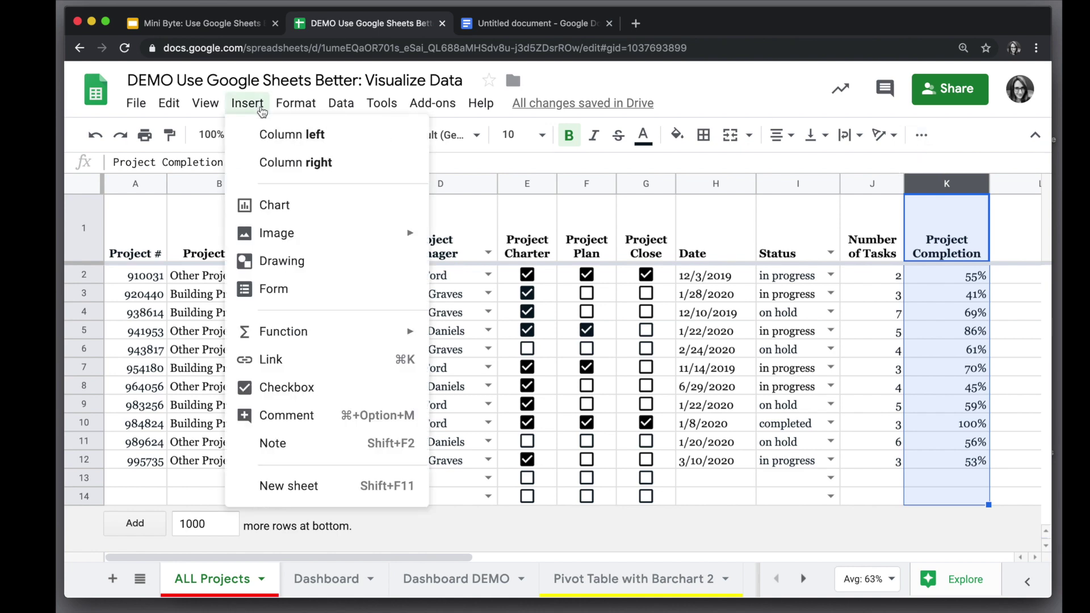
{"action": "left_click", "coordinate": [325, 206]}
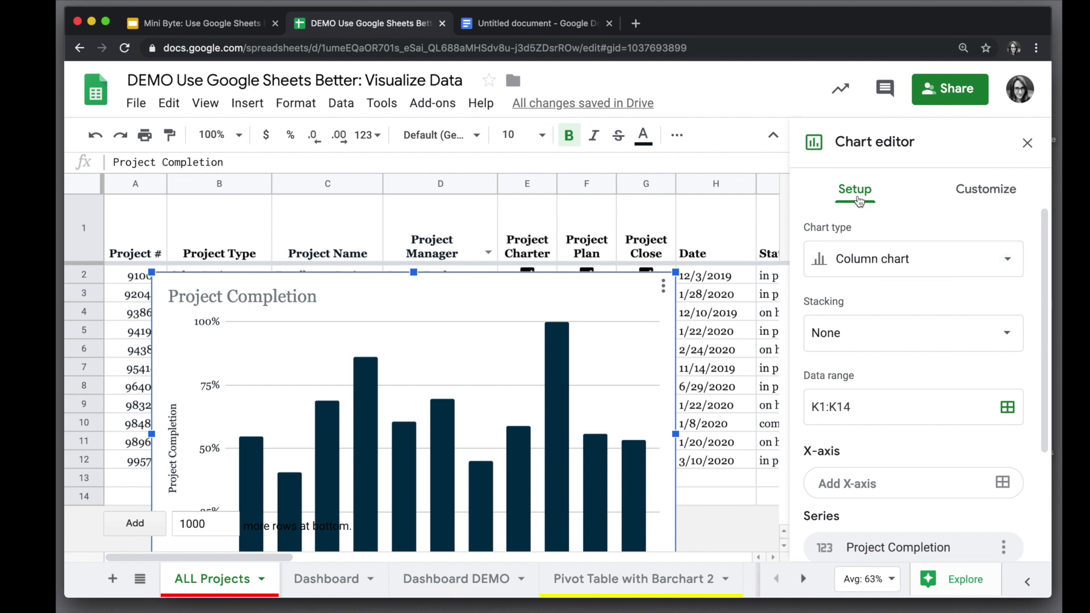
{"action": "left_click", "coordinate": [943, 265]}
{"action": "scroll", "coordinate": [905, 363], "scroll_direction": "down", "scroll_amount": 5}
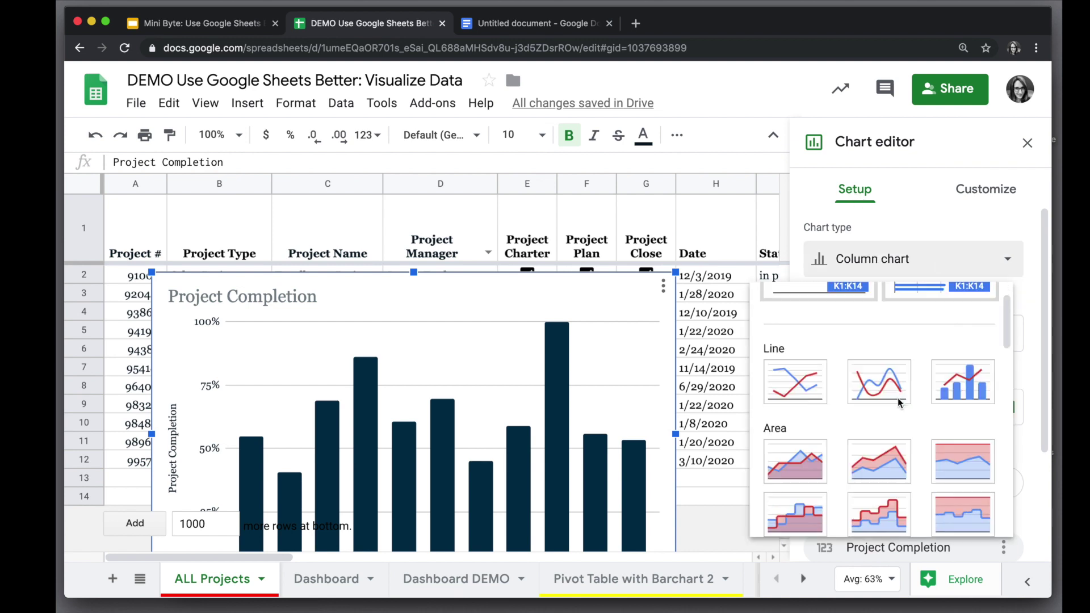
{"action": "scroll", "coordinate": [899, 397], "scroll_direction": "down", "scroll_amount": 8}
{"action": "left_click", "coordinate": [881, 387]}
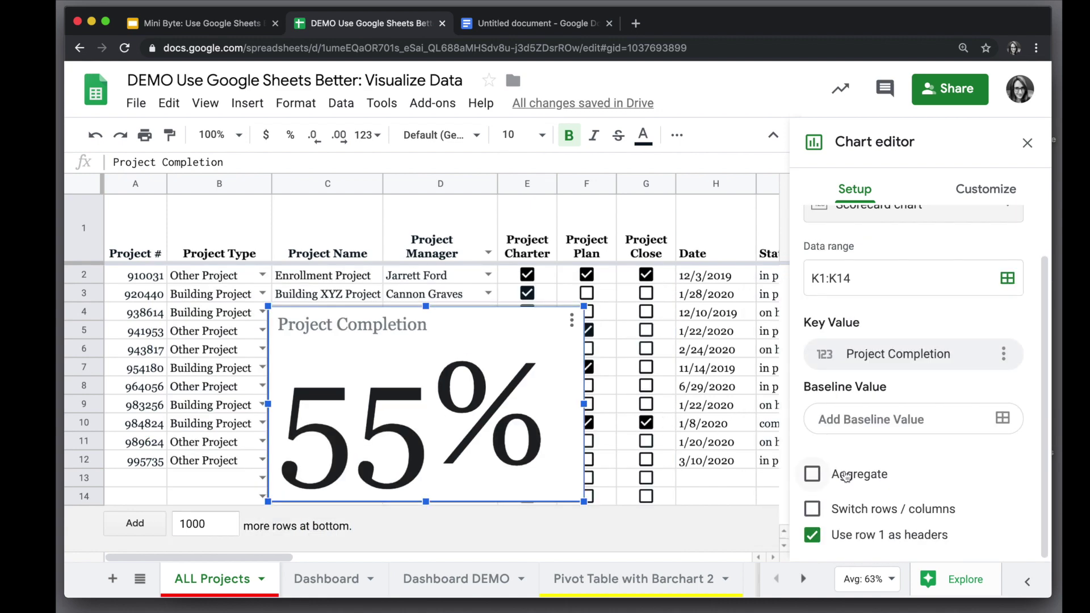
Aggregate the scorecard values by Average so it shows 63%
{"action": "left_click", "coordinate": [812, 479]}
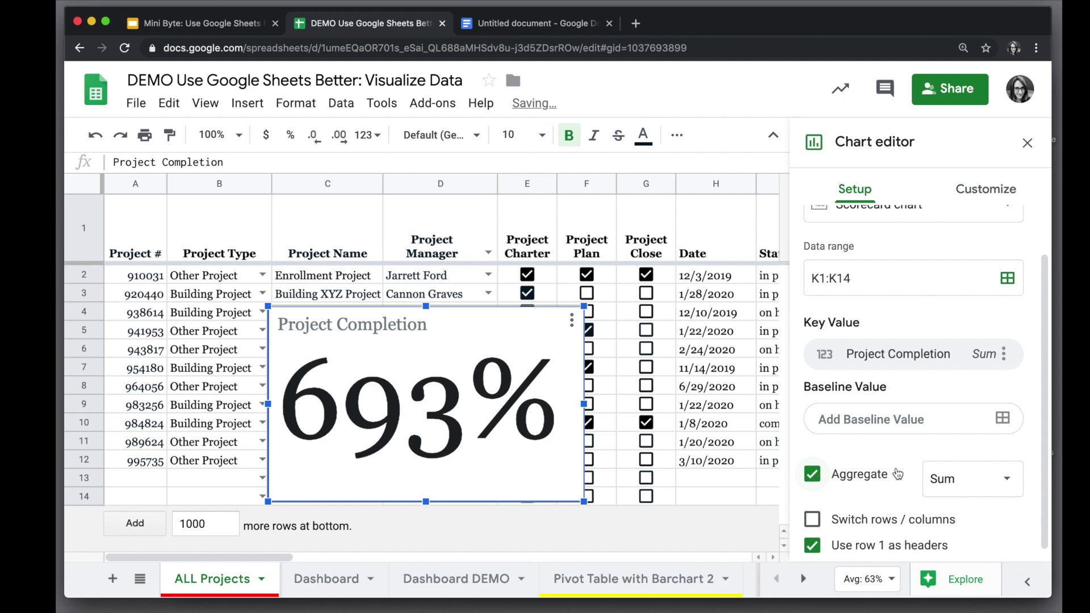
{"action": "left_click", "coordinate": [1018, 477]}
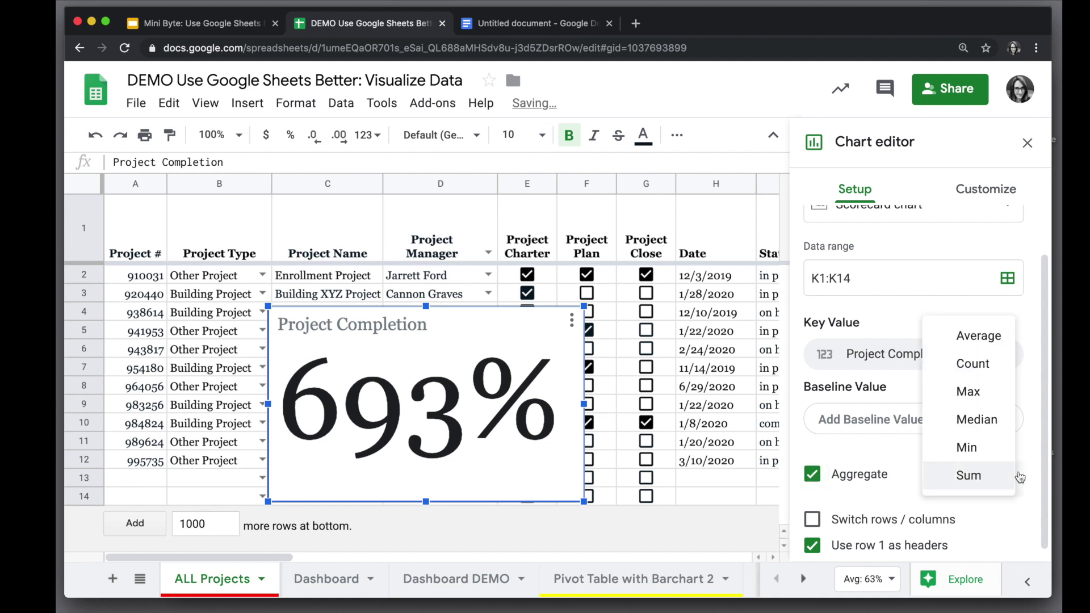
{"action": "left_click", "coordinate": [986, 337]}
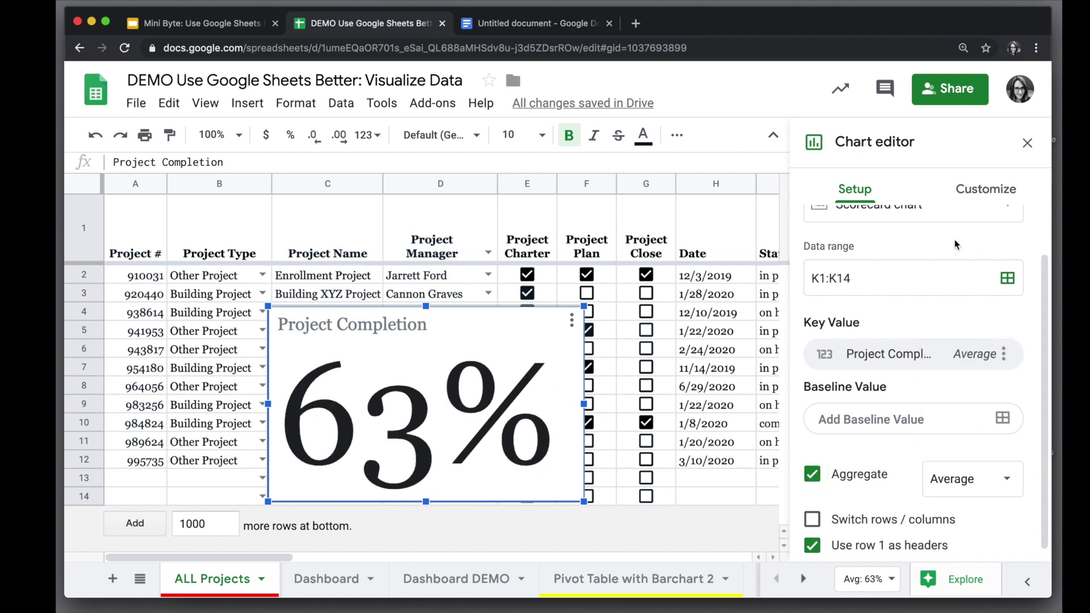
{"action": "scroll", "coordinate": [958, 246], "scroll_direction": "up", "scroll_amount": 2}
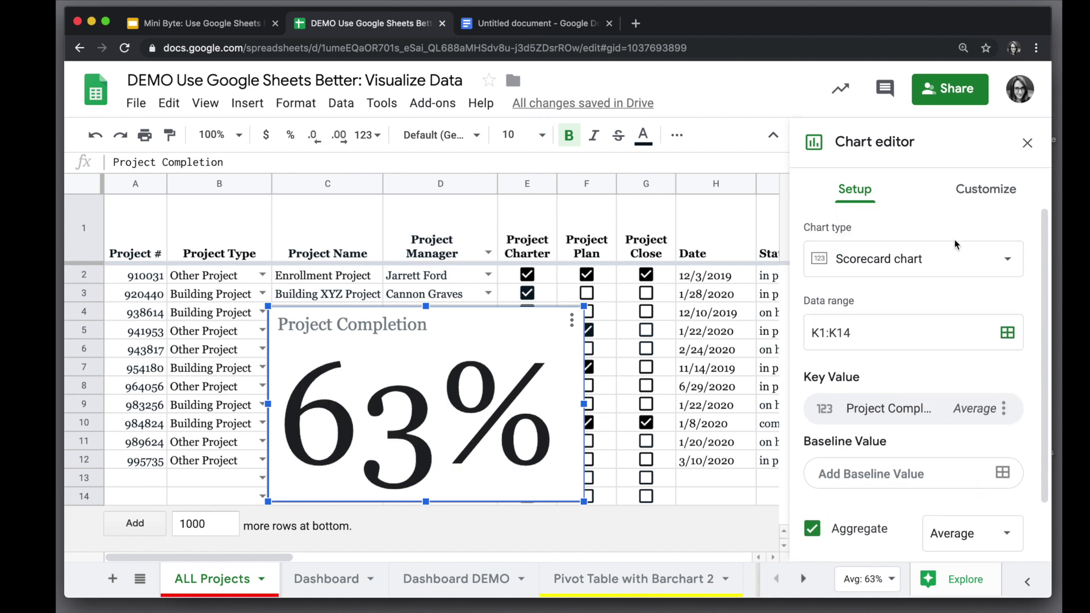
{"action": "left_click", "coordinate": [994, 196]}
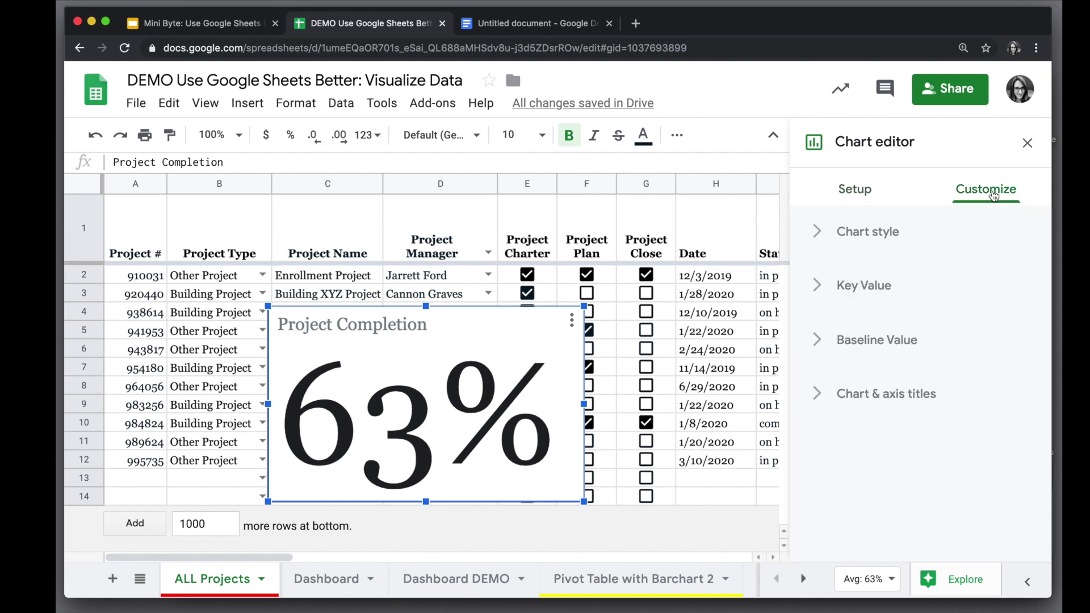
Change the scorecard title to 'Average % Project Completion'
{"action": "left_click", "coordinate": [893, 394]}
{"action": "scroll", "coordinate": [931, 471], "scroll_direction": "down", "scroll_amount": 1}
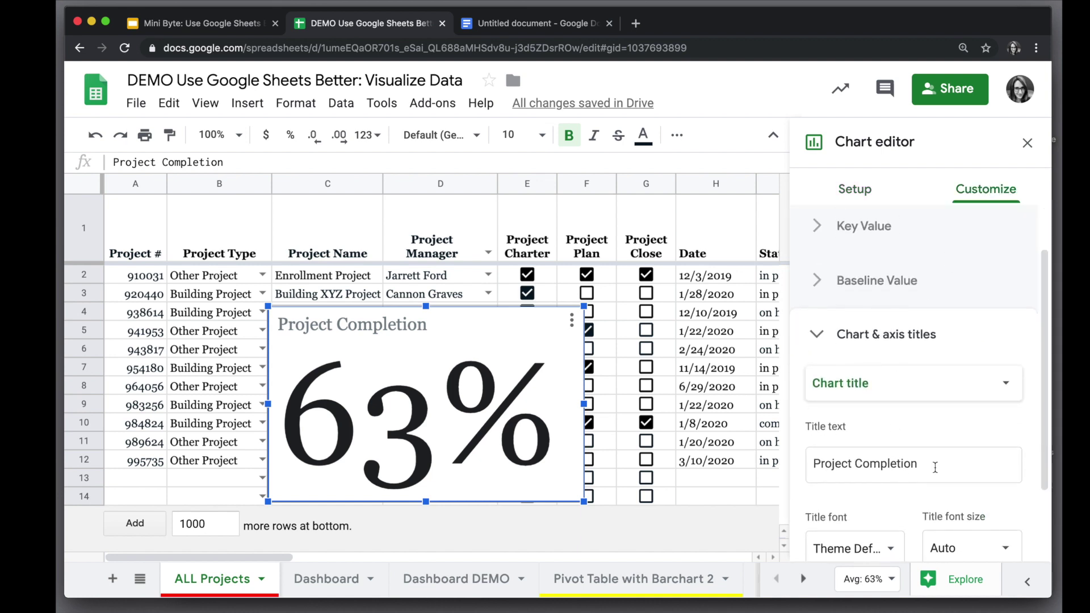
{"action": "left_click", "coordinate": [937, 466]}
{"action": "type", "text": "Average "}
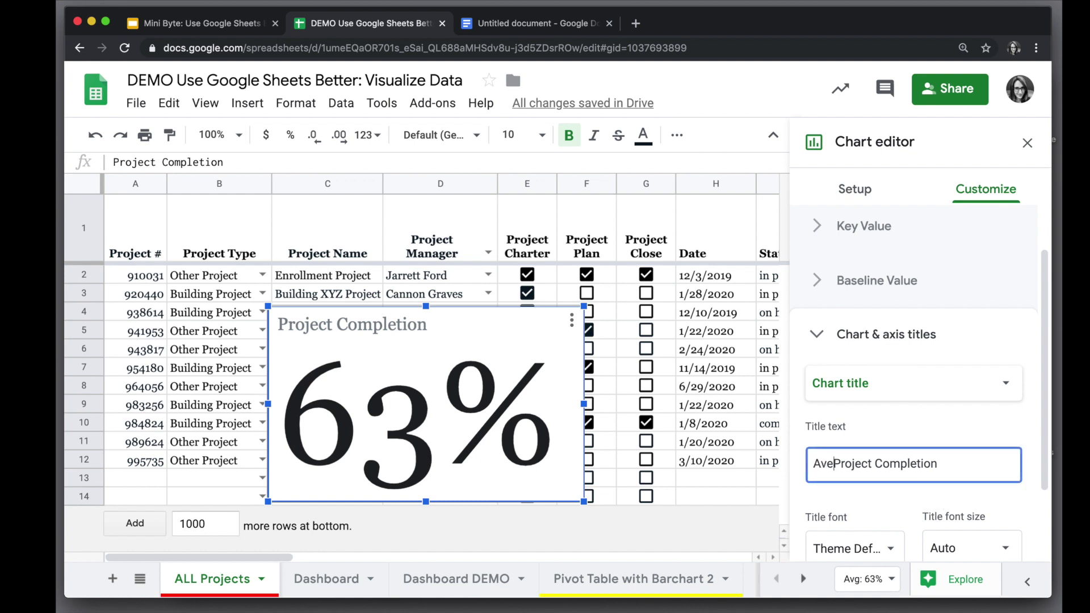
{"action": "type", "text": "%"}
{"action": "left_click", "coordinate": [558, 353]}
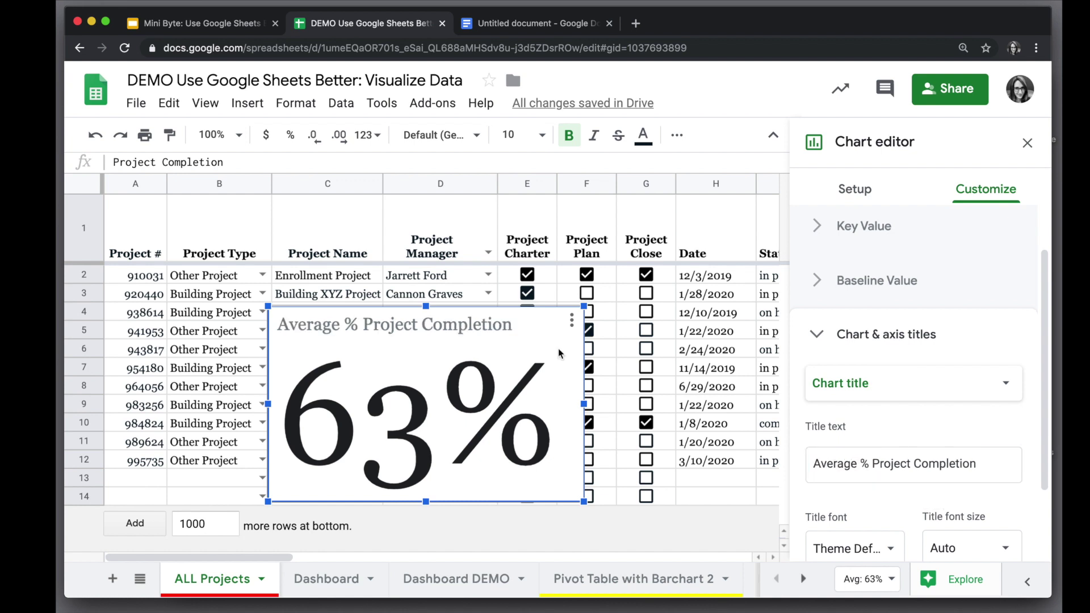
Copy the scorecard onto the Dashboard sheet at A2 and place it top-left
{"action": "left_click", "coordinate": [571, 323]}
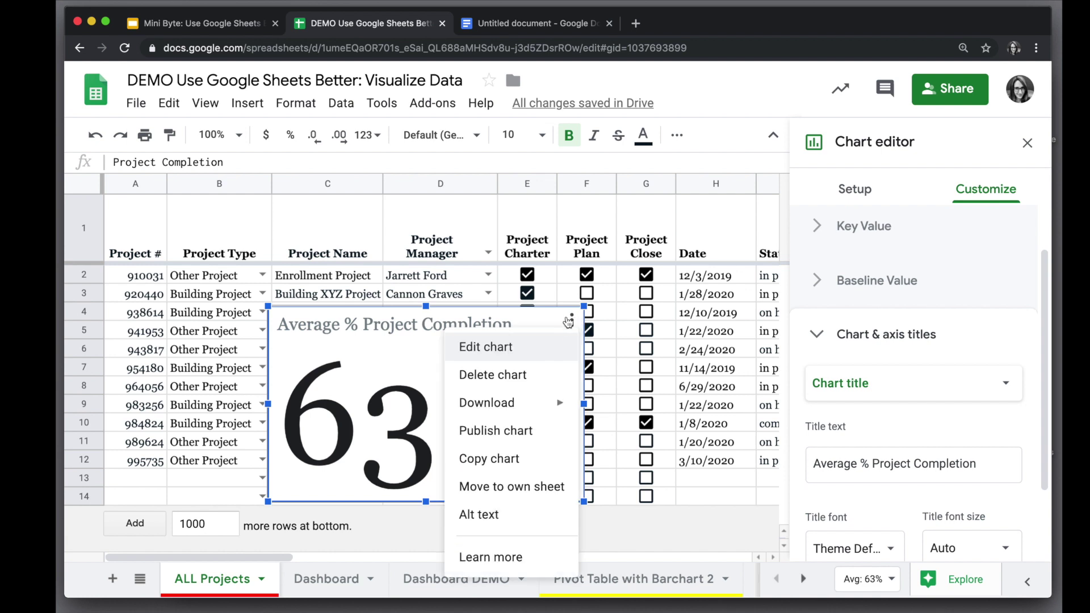
{"action": "left_click", "coordinate": [513, 459]}
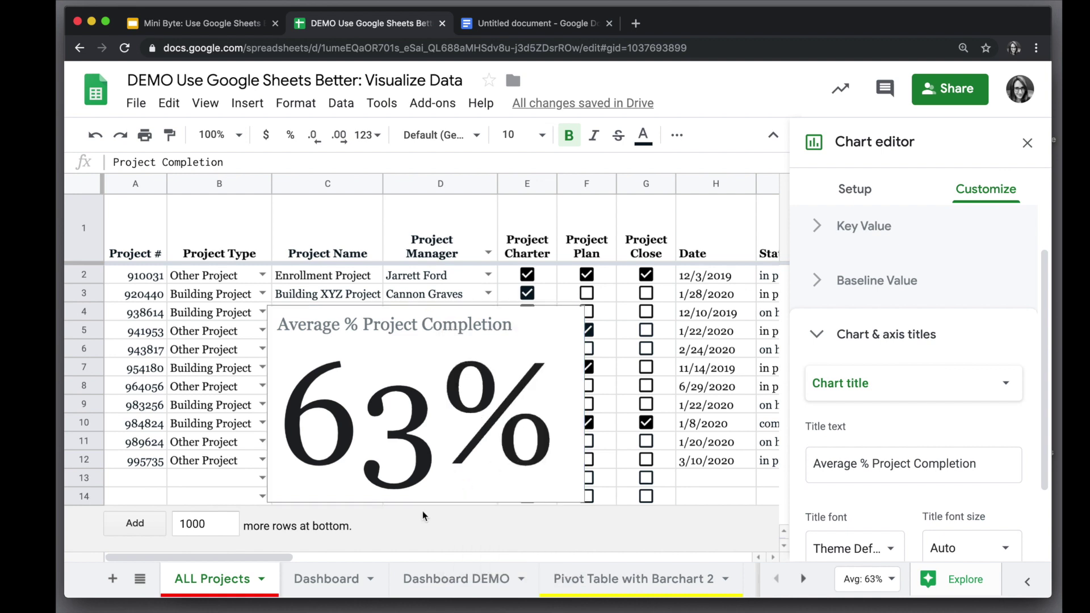
{"action": "left_click", "coordinate": [335, 577]}
{"action": "left_click", "coordinate": [168, 285]}
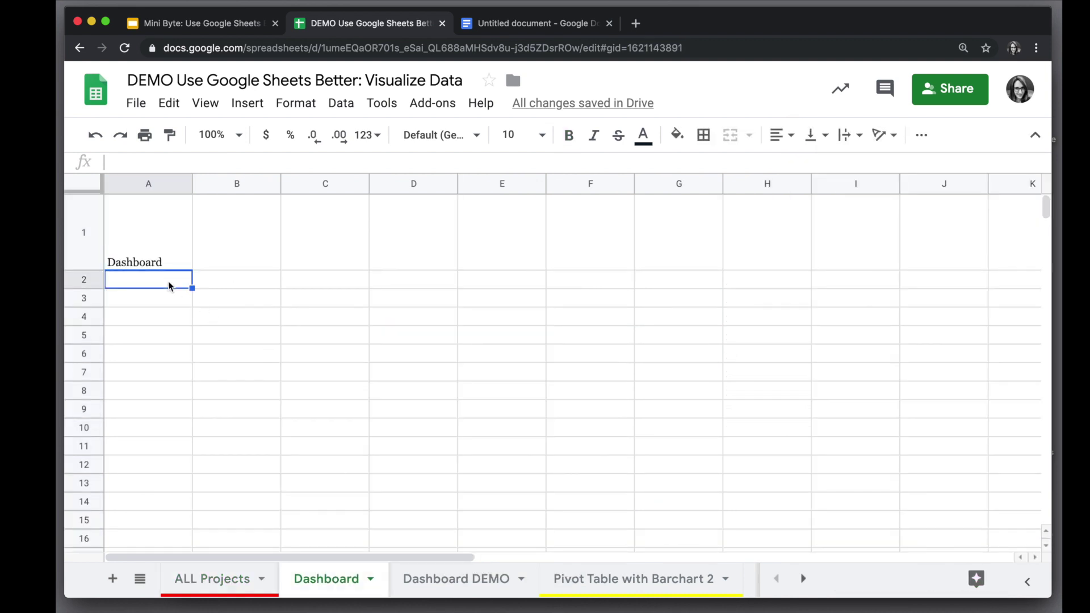
{"action": "right_click", "coordinate": [168, 281]}
{"action": "left_click", "coordinate": [244, 187]}
{"action": "left_click_drag", "start_coordinate": [365, 357], "coordinate": [257, 325]}
{"action": "left_click", "coordinate": [490, 408]}
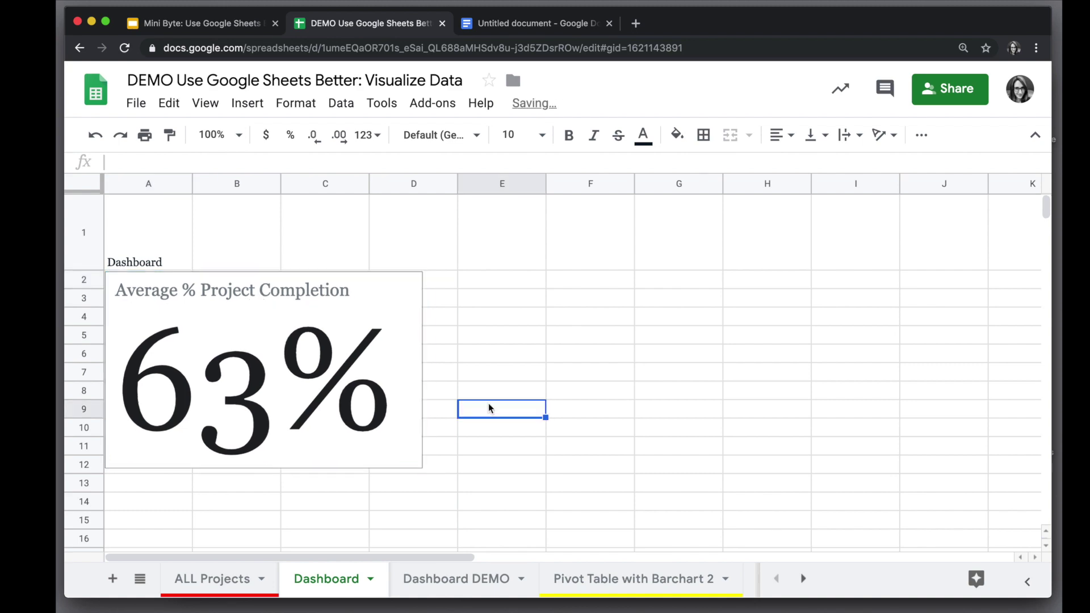
{"action": "left_click", "coordinate": [388, 446]}
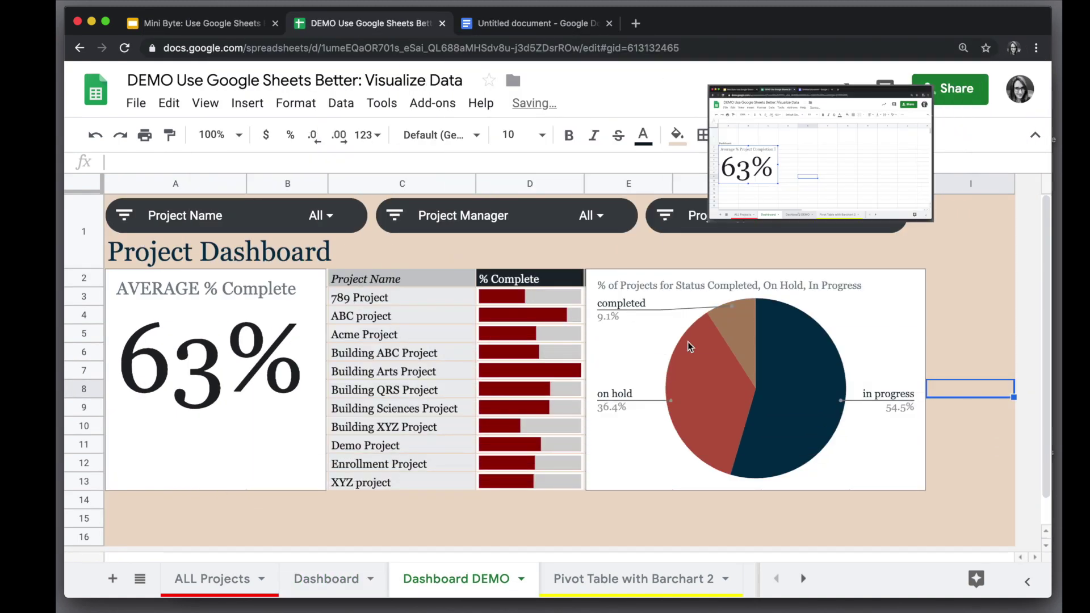
Insert a pie chart of Status column I showing in progress, on hold and completed
{"action": "left_click", "coordinate": [659, 339]}
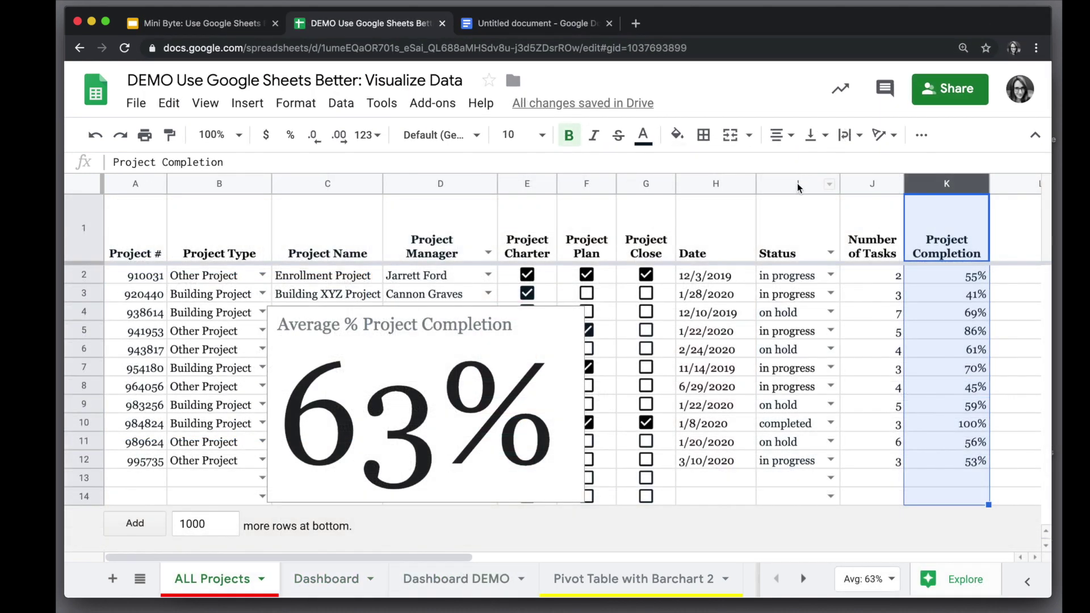
{"action": "left_click", "coordinate": [797, 184]}
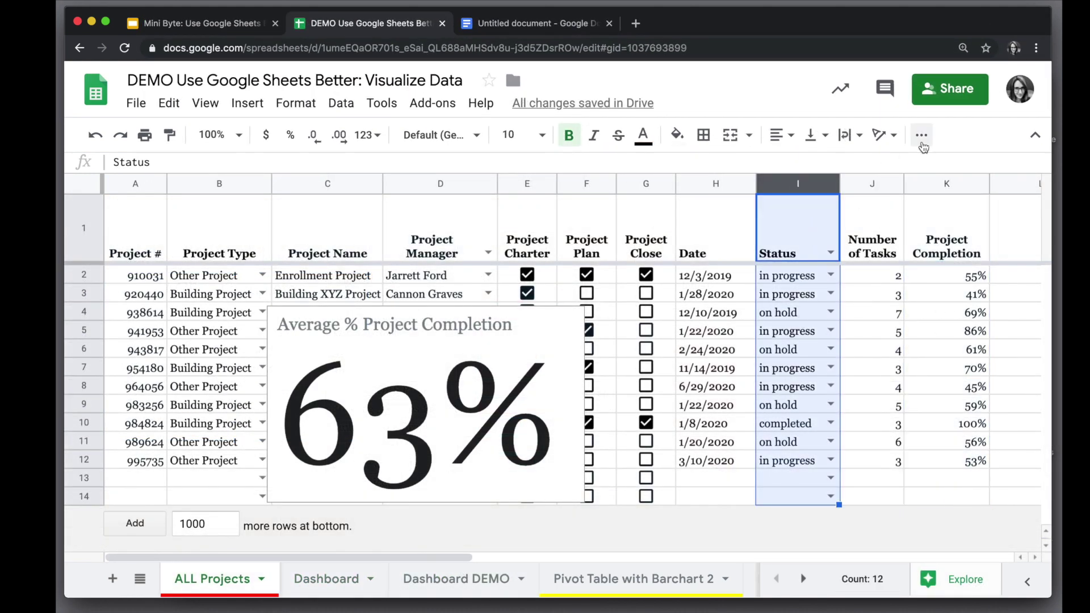
{"action": "left_click", "coordinate": [247, 103]}
{"action": "left_click", "coordinate": [291, 205]}
{"action": "scroll", "coordinate": [905, 227], "scroll_direction": "up", "scroll_amount": 2}
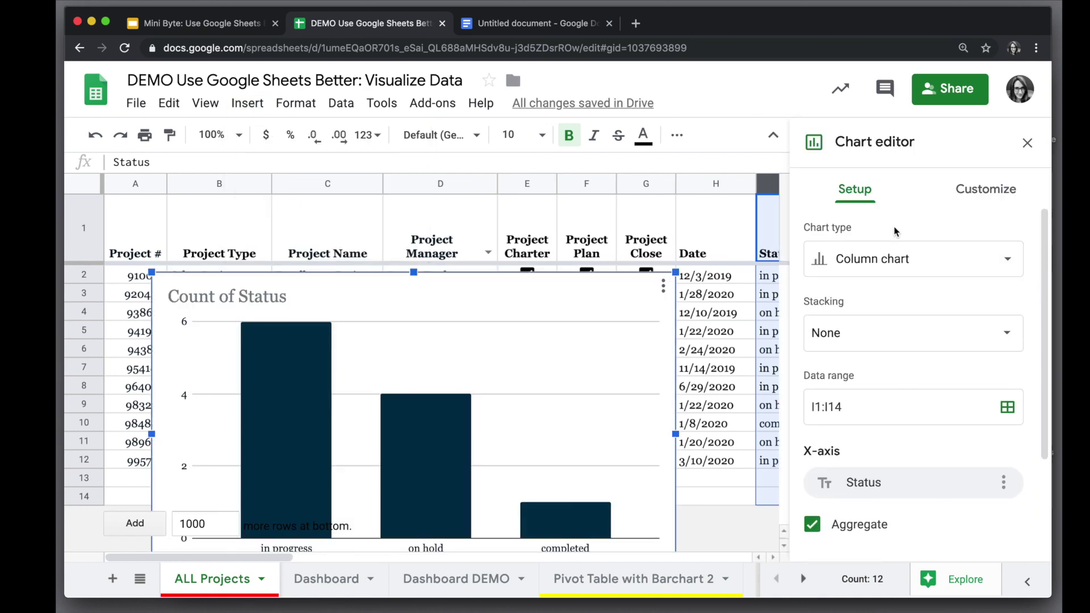
{"action": "left_click", "coordinate": [919, 259]}
{"action": "scroll", "coordinate": [893, 405], "scroll_direction": "down", "scroll_amount": 10}
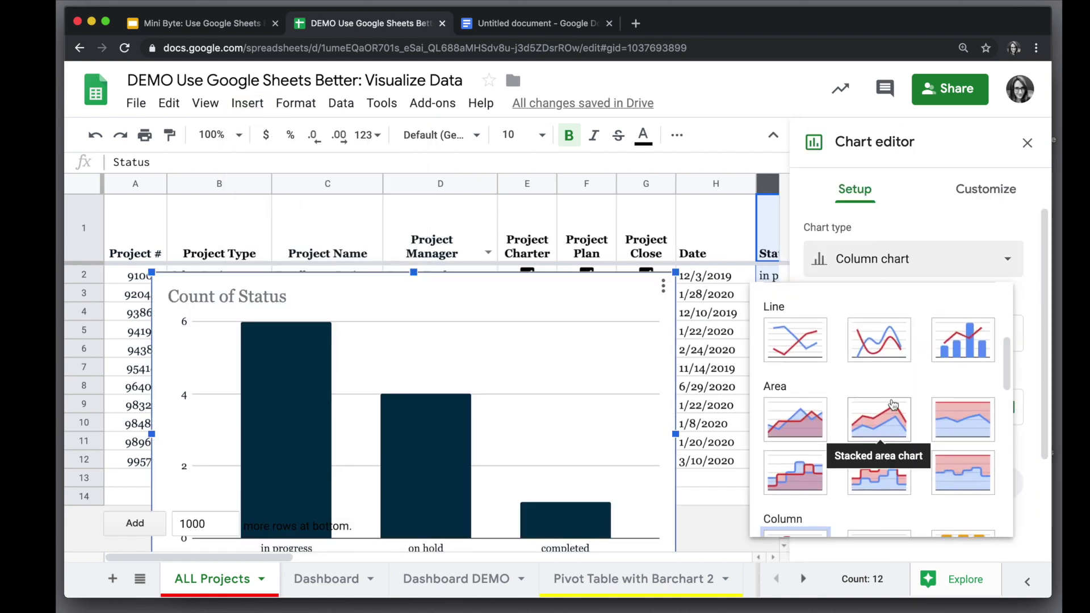
{"action": "scroll", "coordinate": [893, 404], "scroll_direction": "down", "scroll_amount": 3}
{"action": "left_click", "coordinate": [800, 417]}
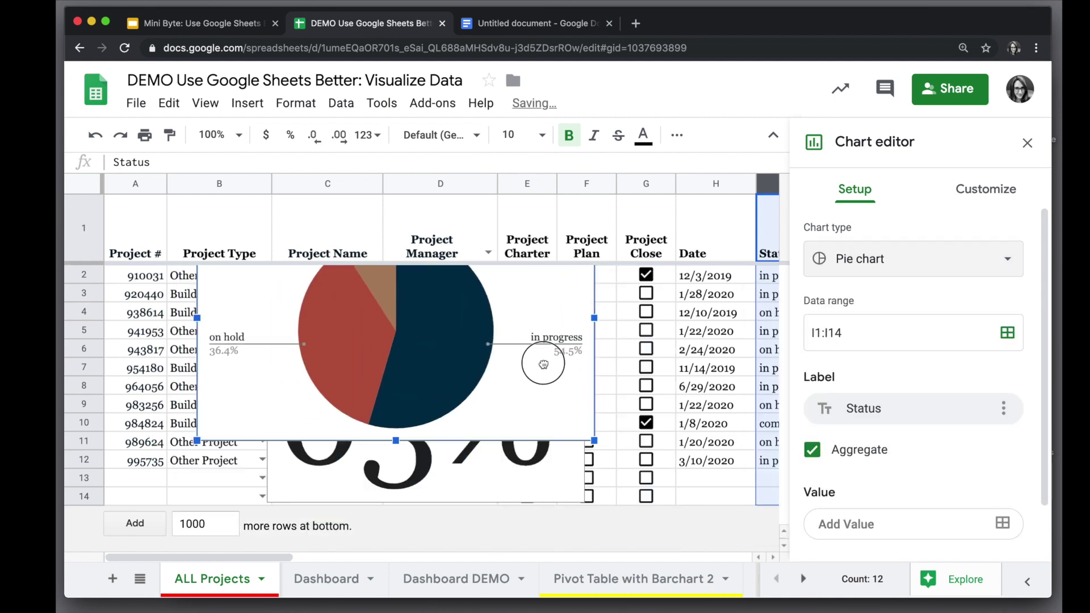
{"action": "scroll", "coordinate": [935, 409], "scroll_direction": "down", "scroll_amount": 2}
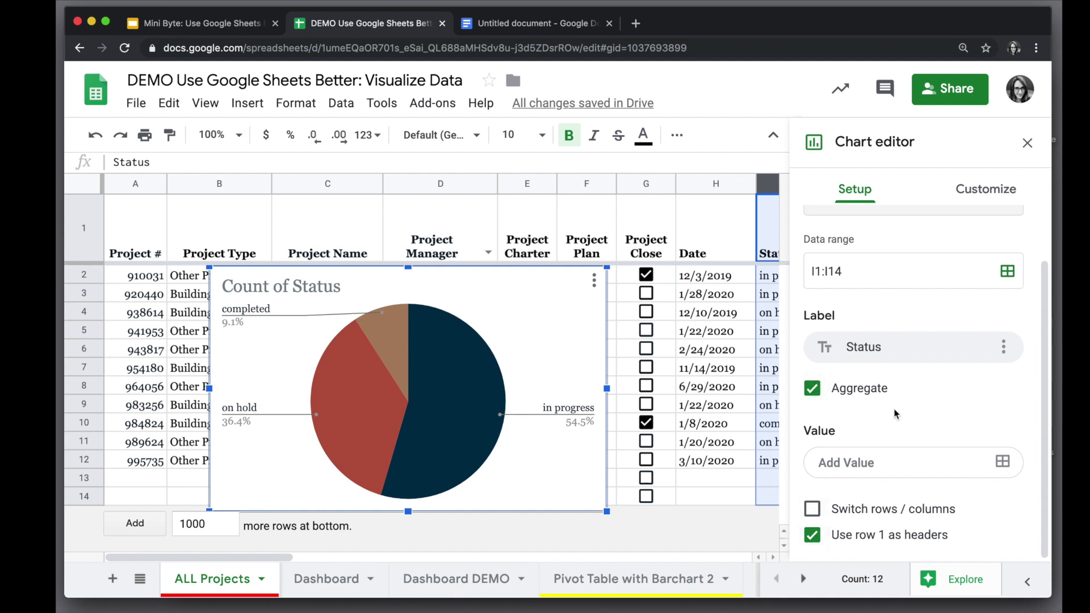
{"action": "scroll", "coordinate": [893, 414], "scroll_direction": "up", "scroll_amount": 2}
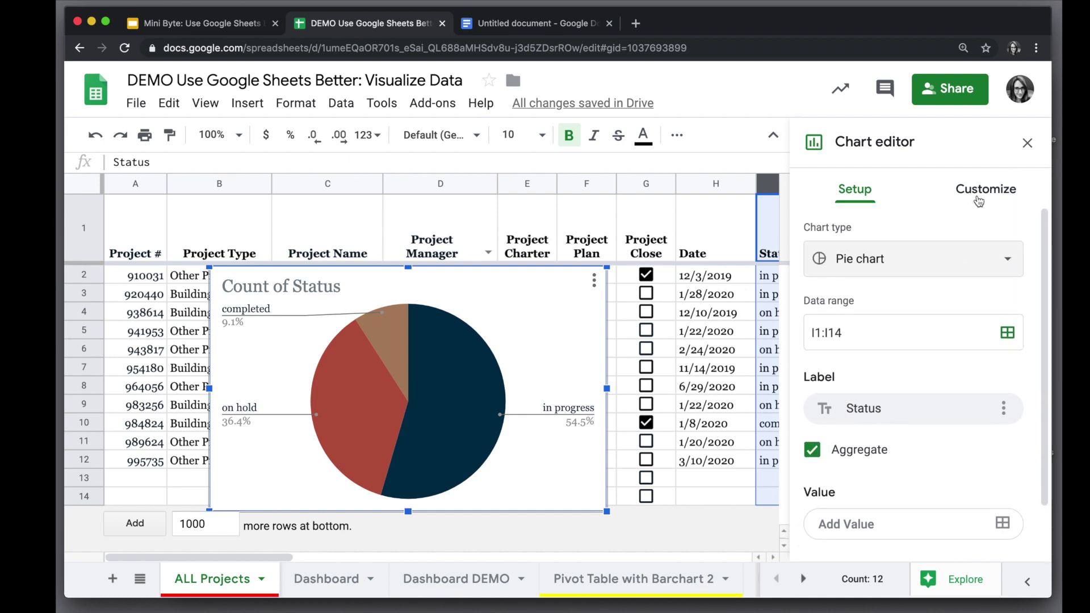
Change the pie chart title from 'Count of Status' to 'Project Status' and copy the chart
{"action": "left_click", "coordinate": [979, 193]}
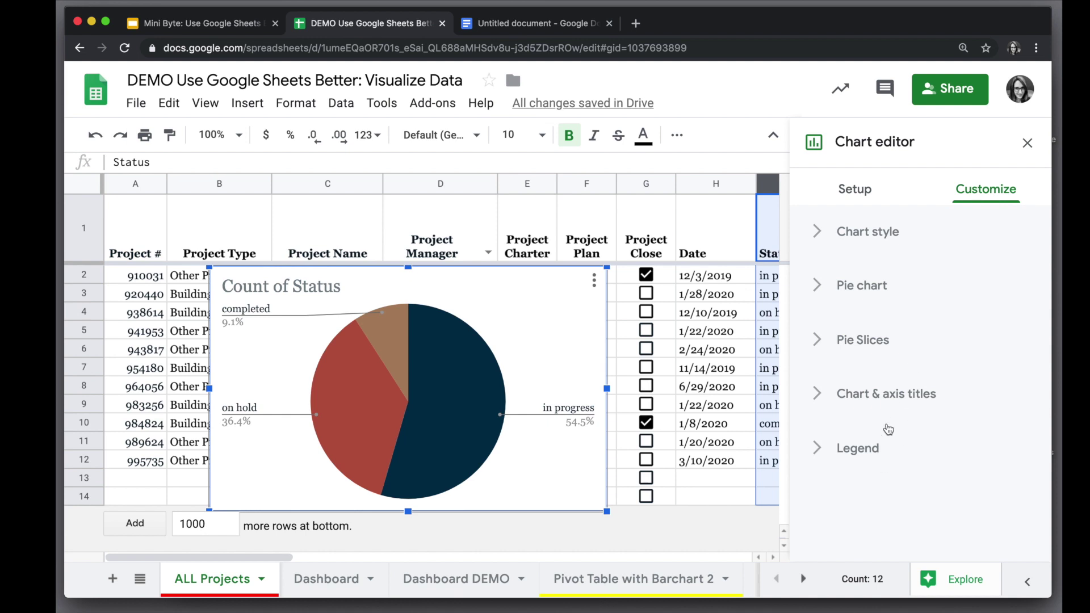
{"action": "left_click", "coordinate": [903, 404]}
{"action": "scroll", "coordinate": [874, 499], "scroll_direction": "down", "scroll_amount": 1}
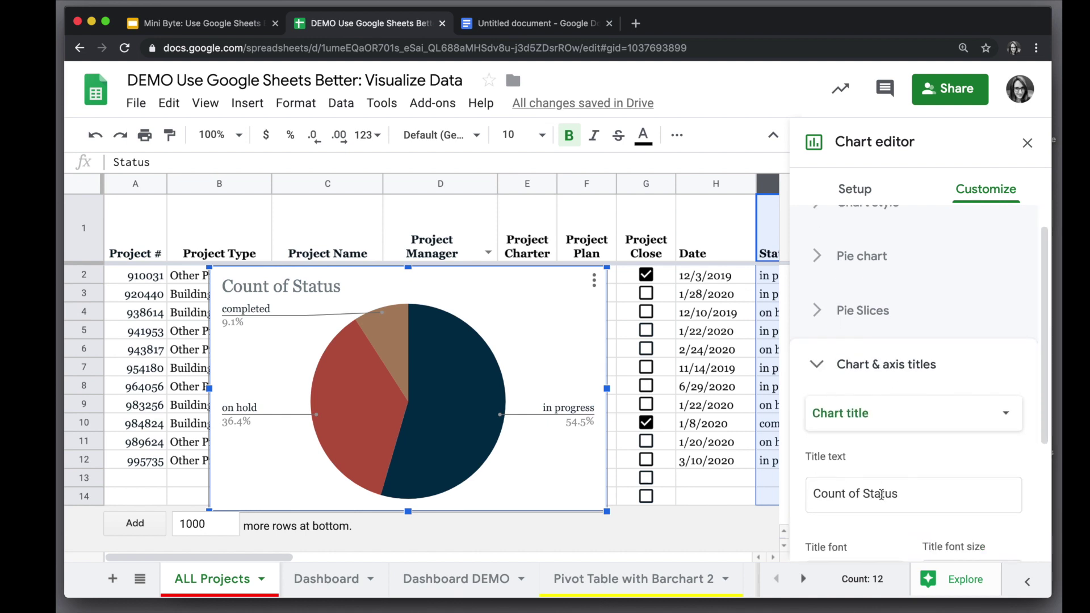
{"action": "left_click", "coordinate": [916, 501]}
{"action": "left_click_drag", "start_coordinate": [813, 494], "coordinate": [863, 494]}
{"action": "type", "text": "Project"}
{"action": "scroll", "coordinate": [908, 454], "scroll_direction": "down", "scroll_amount": 3}
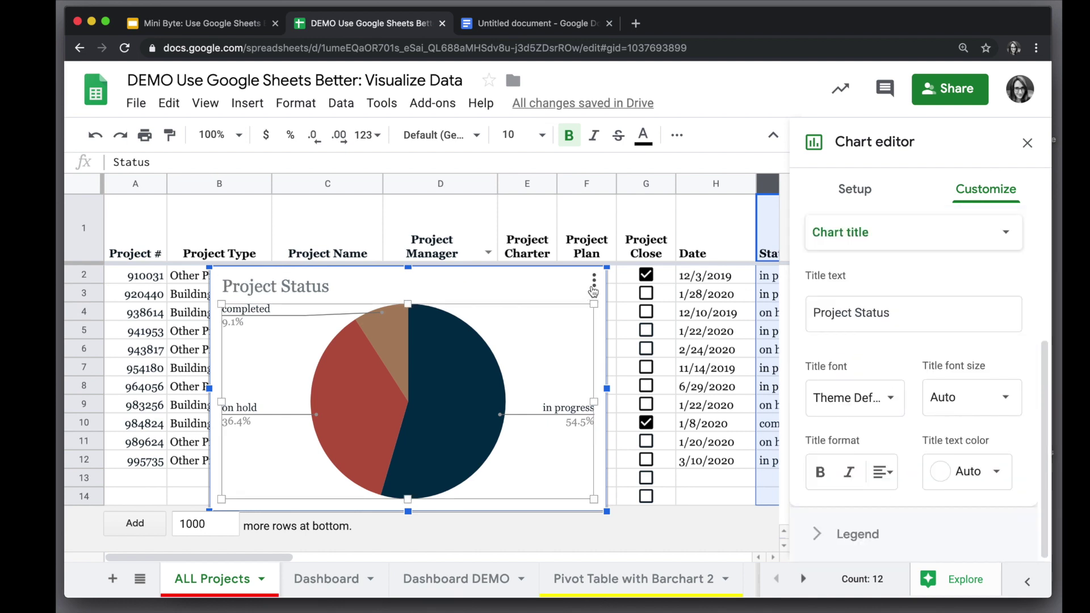
{"action": "left_click", "coordinate": [593, 284]}
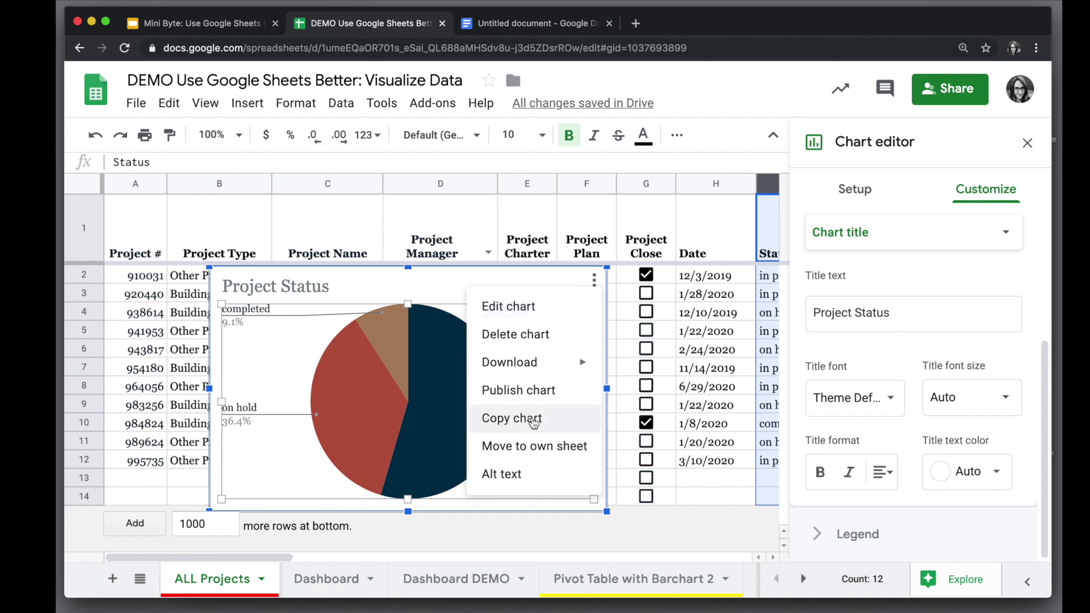
{"action": "left_click", "coordinate": [590, 417]}
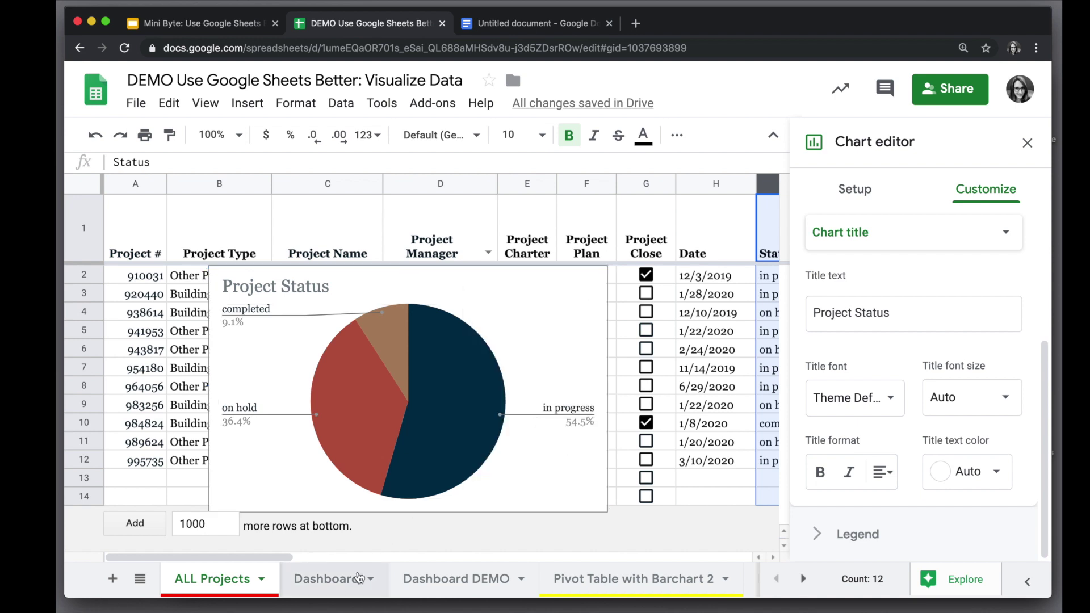
Paste the Project Status pie chart on Dashboard and drag it beside the 63% scorecard
{"action": "left_click", "coordinate": [340, 583]}
{"action": "left_click", "coordinate": [444, 376]}
{"action": "key", "text": "ctrl+v"}
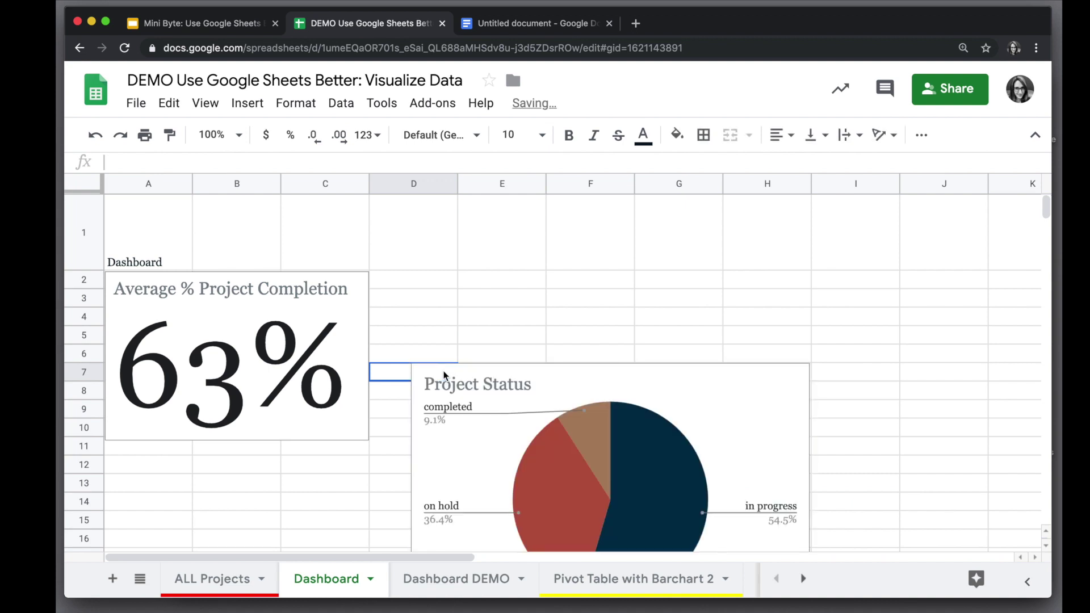
{"action": "left_click", "coordinate": [560, 383]}
{"action": "left_click_drag", "start_coordinate": [559, 384], "coordinate": [502, 275]}
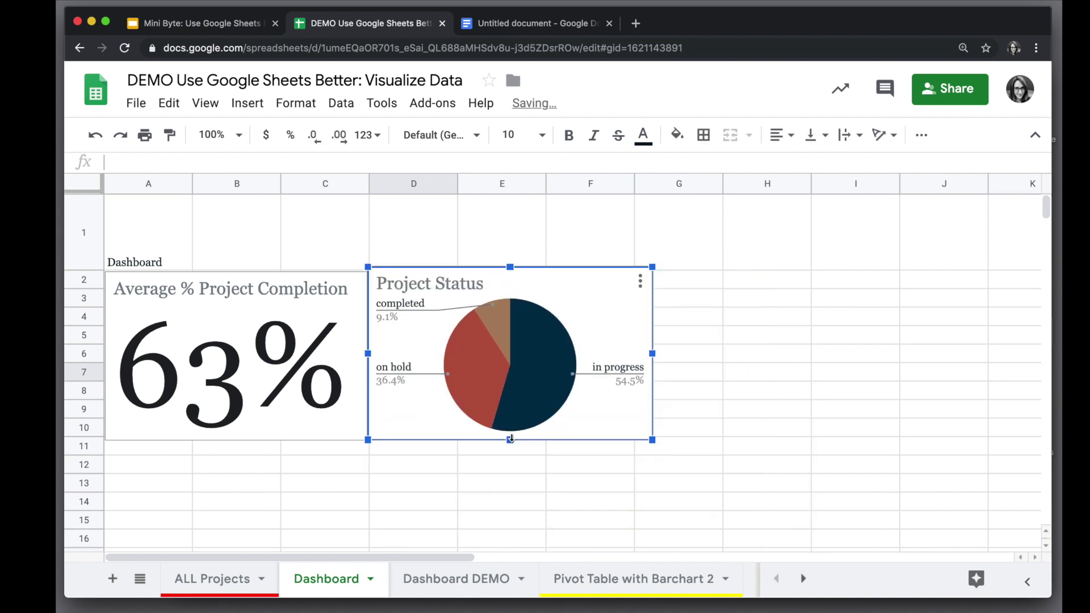
{"action": "left_click", "coordinate": [549, 482]}
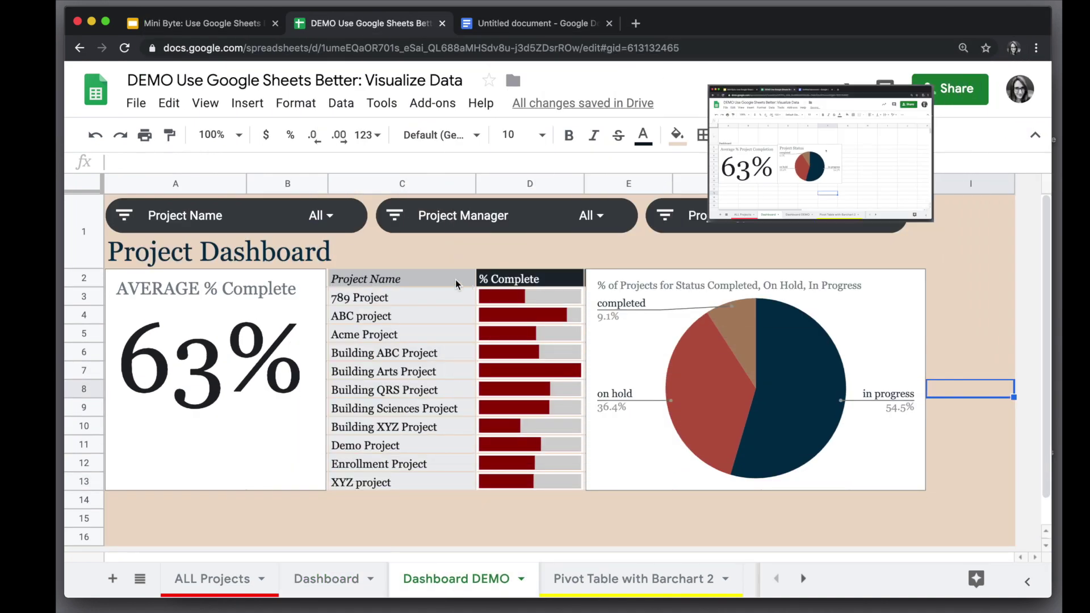
{"action": "left_click", "coordinate": [376, 299]}
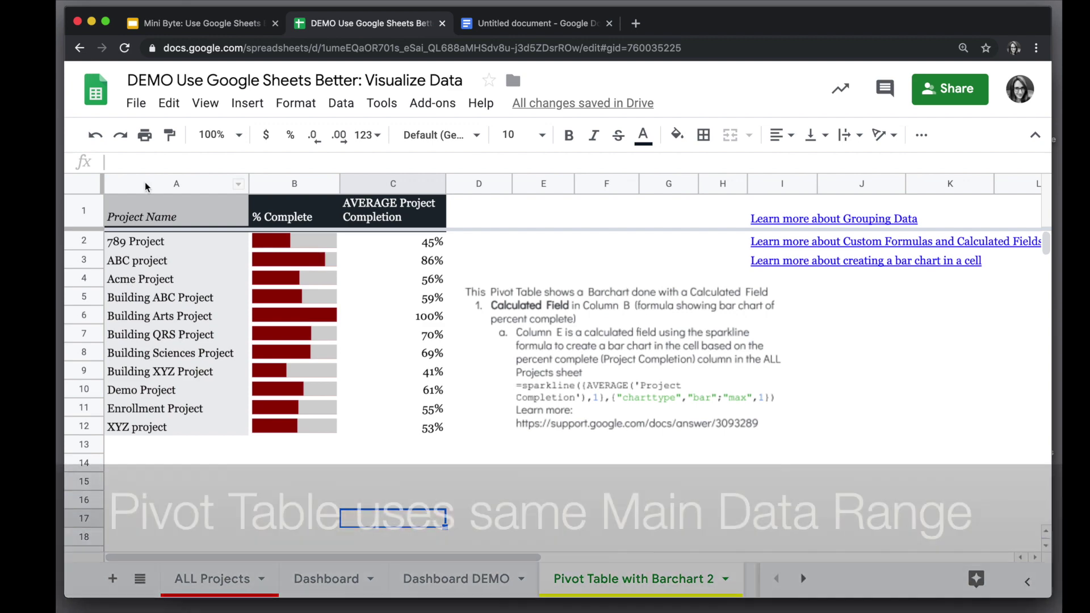
Copy the pivot table A1:C12 to Dashboard cell G2 and narrow the scorecard slightly
{"action": "left_click_drag", "start_coordinate": [141, 218], "coordinate": [406, 434]}
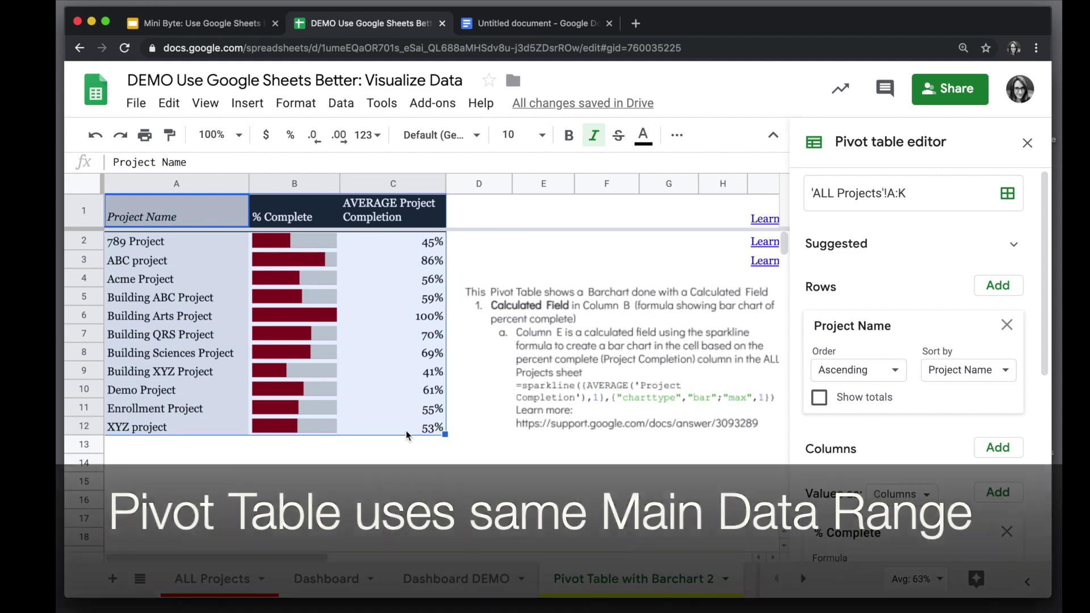
{"action": "right_click", "coordinate": [199, 211]}
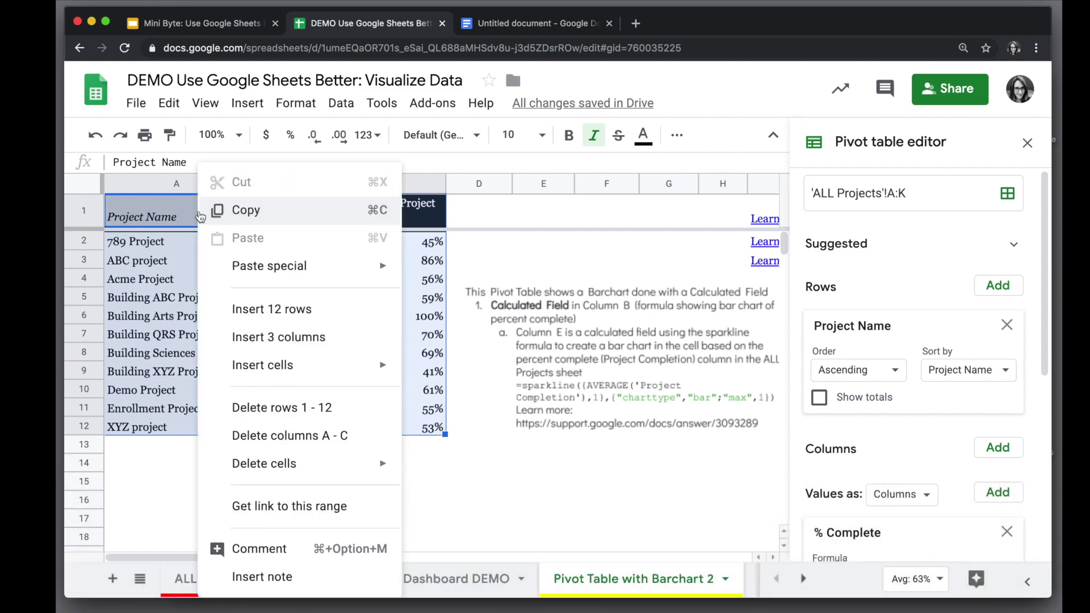
{"action": "left_click", "coordinate": [252, 211]}
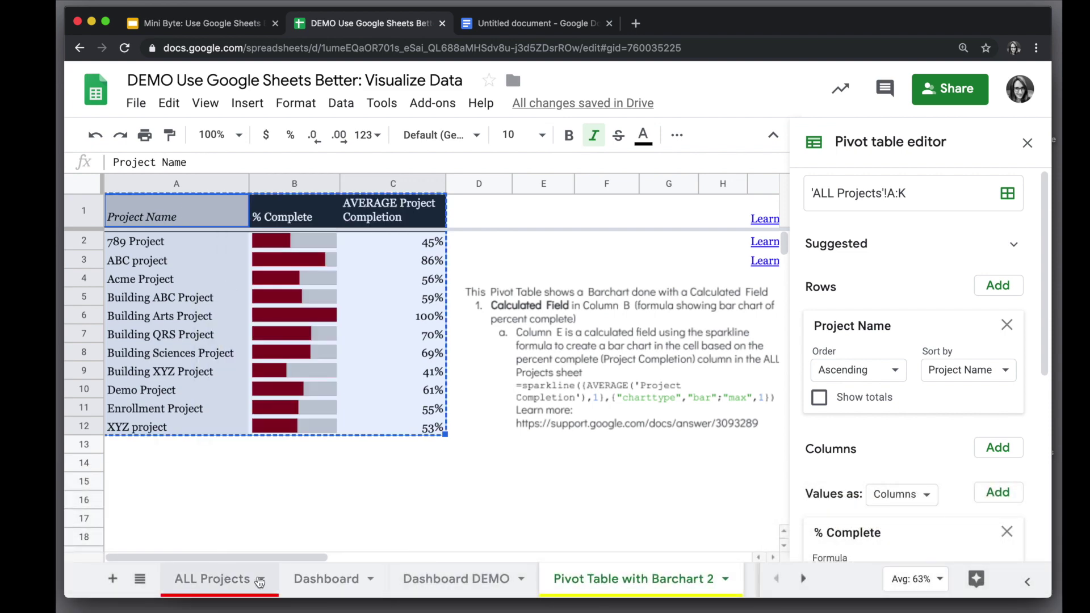
{"action": "left_click", "coordinate": [315, 578]}
{"action": "left_click", "coordinate": [676, 282]}
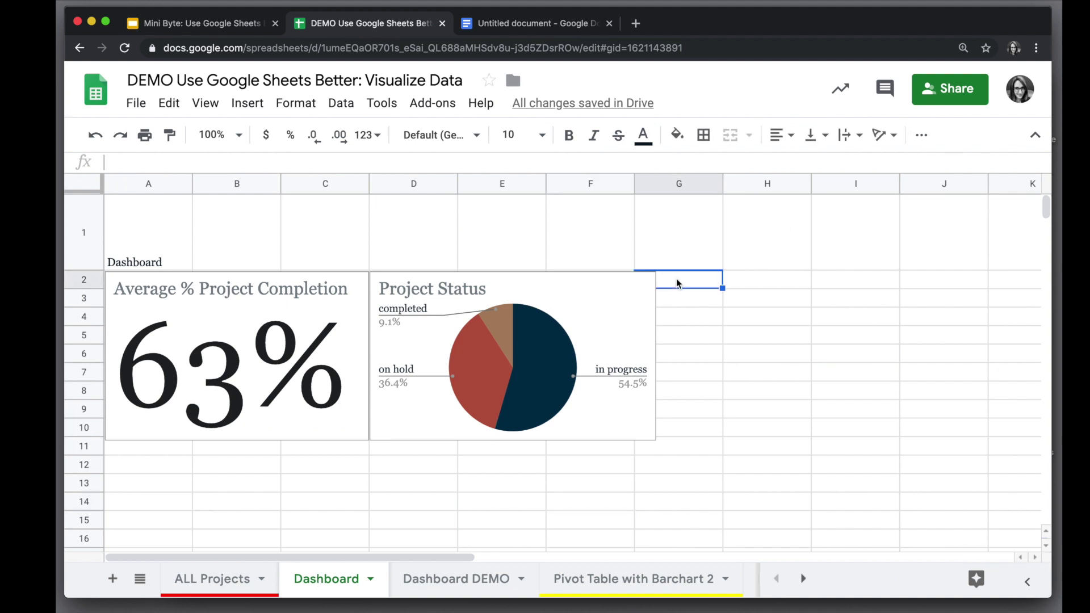
{"action": "right_click", "coordinate": [676, 282]}
{"action": "left_click", "coordinate": [738, 187]}
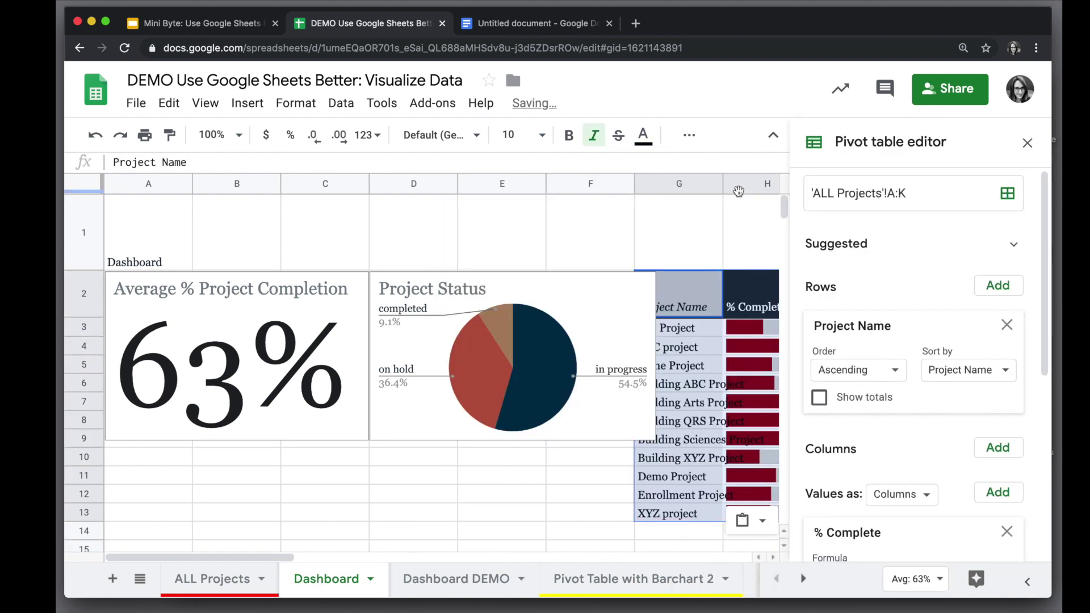
{"action": "left_click", "coordinate": [324, 347]}
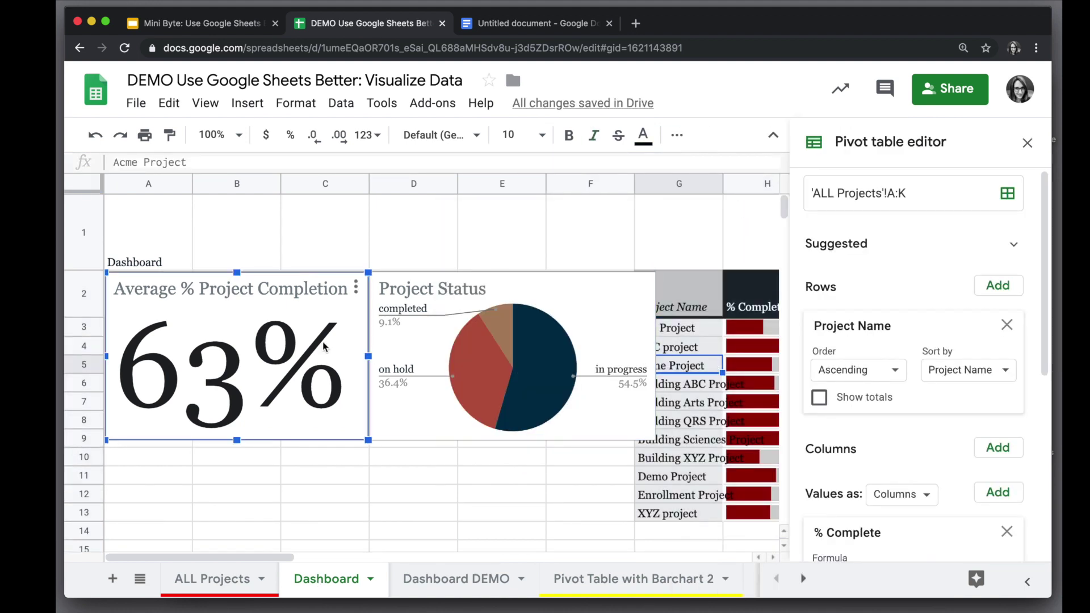
{"action": "left_click_drag", "start_coordinate": [369, 356], "coordinate": [356, 358]}
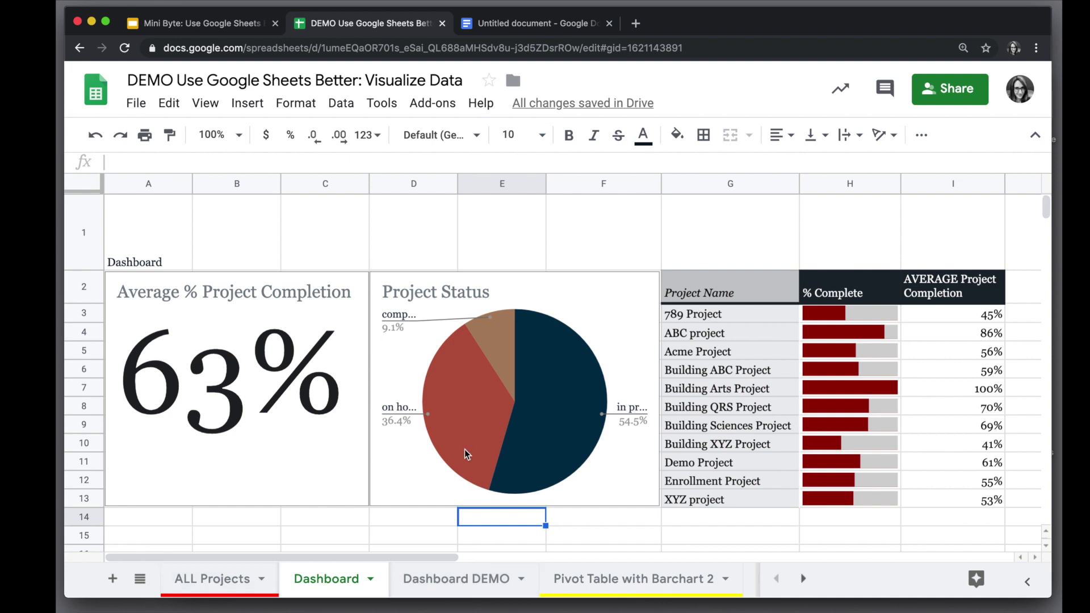
Insert a slicer over the ALL Projects data columns A to K, move it to row 1, and copy it
{"action": "left_click", "coordinate": [223, 580]}
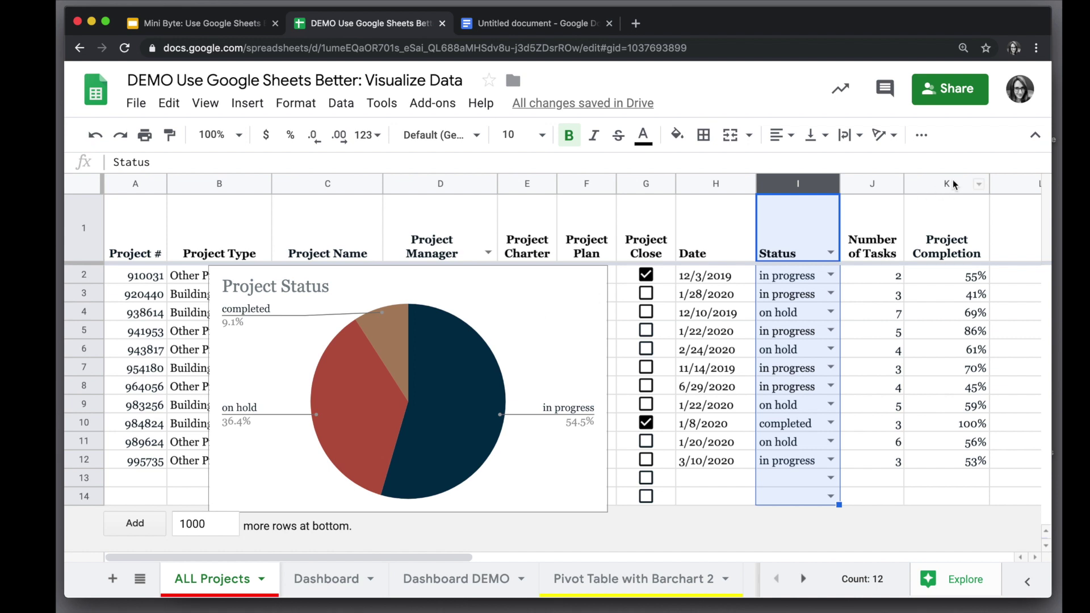
{"action": "left_click_drag", "start_coordinate": [954, 185], "coordinate": [133, 186]}
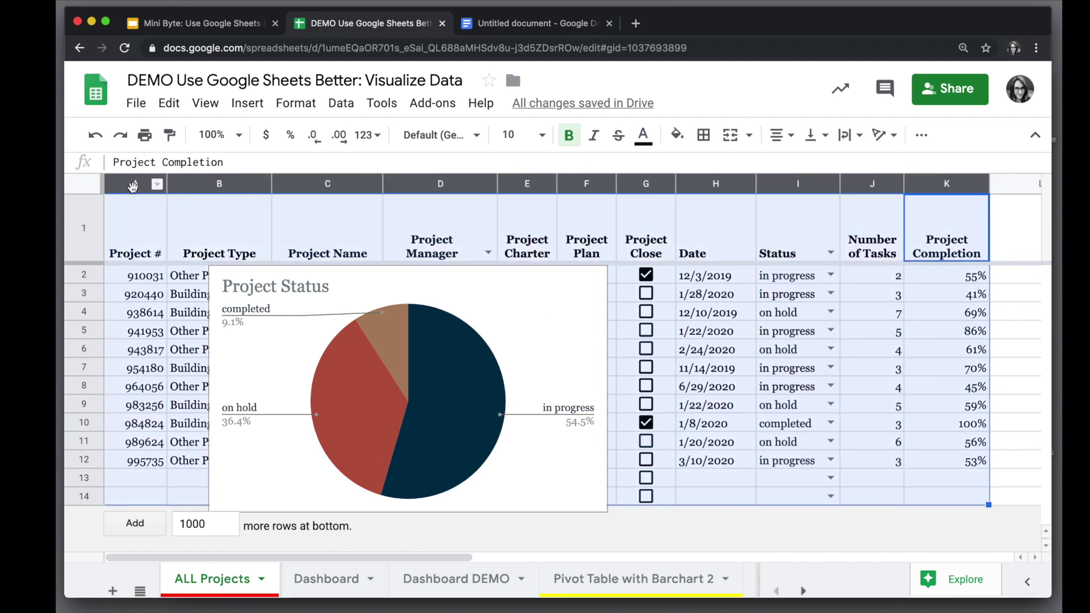
{"action": "left_click", "coordinate": [344, 106]}
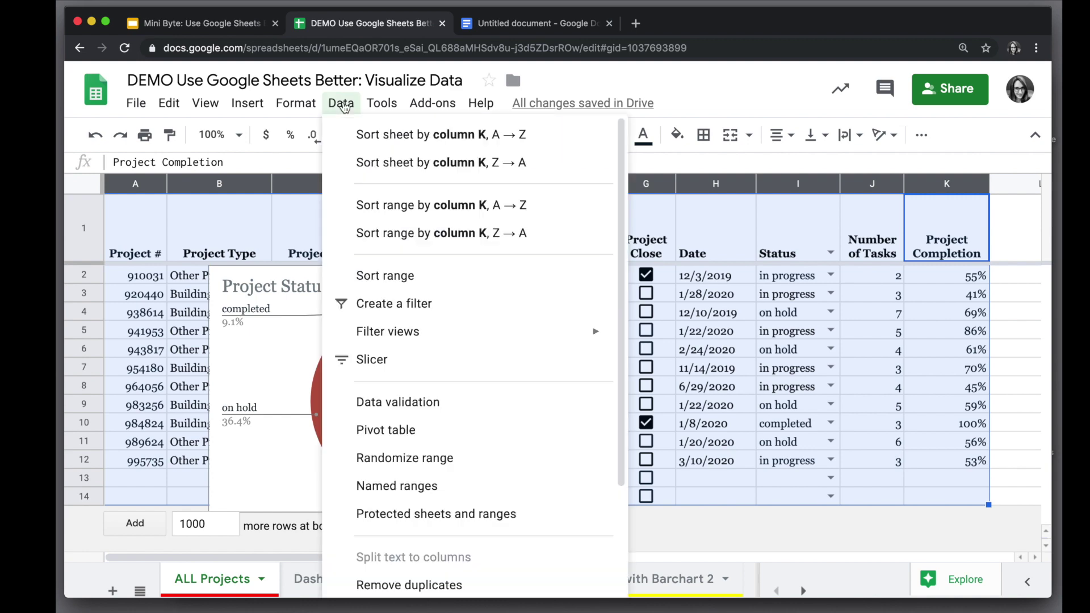
{"action": "left_click", "coordinate": [446, 364]}
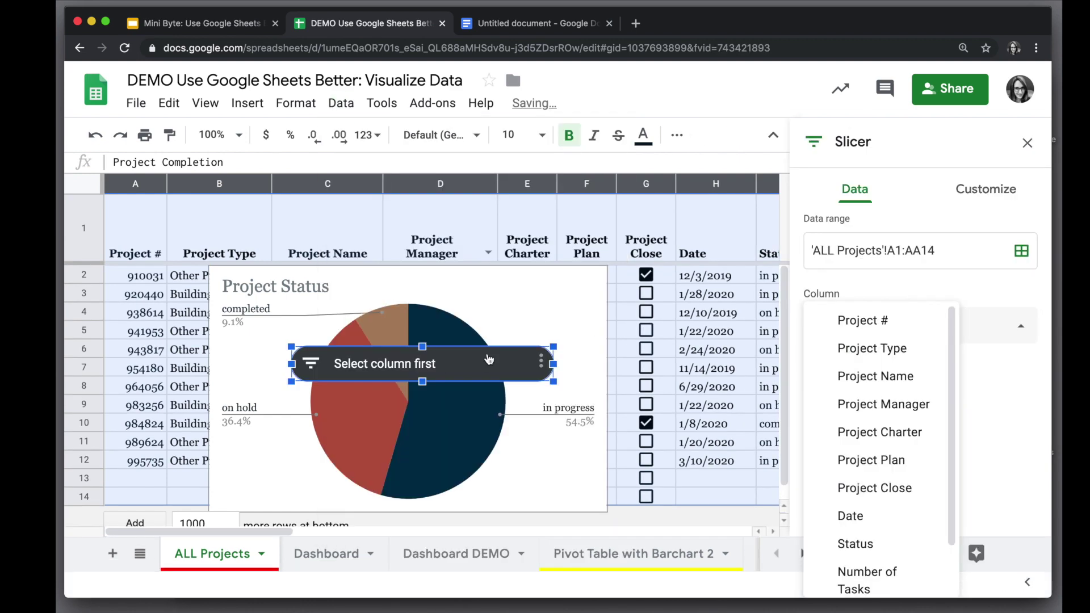
{"action": "left_click_drag", "start_coordinate": [487, 359], "coordinate": [421, 219]}
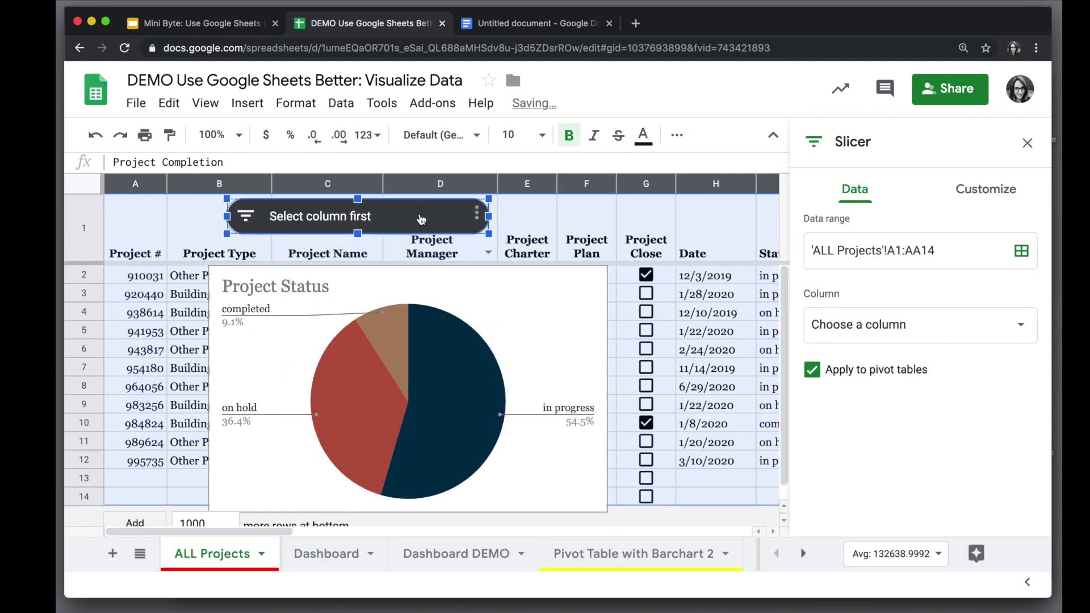
{"action": "left_click", "coordinate": [476, 215]}
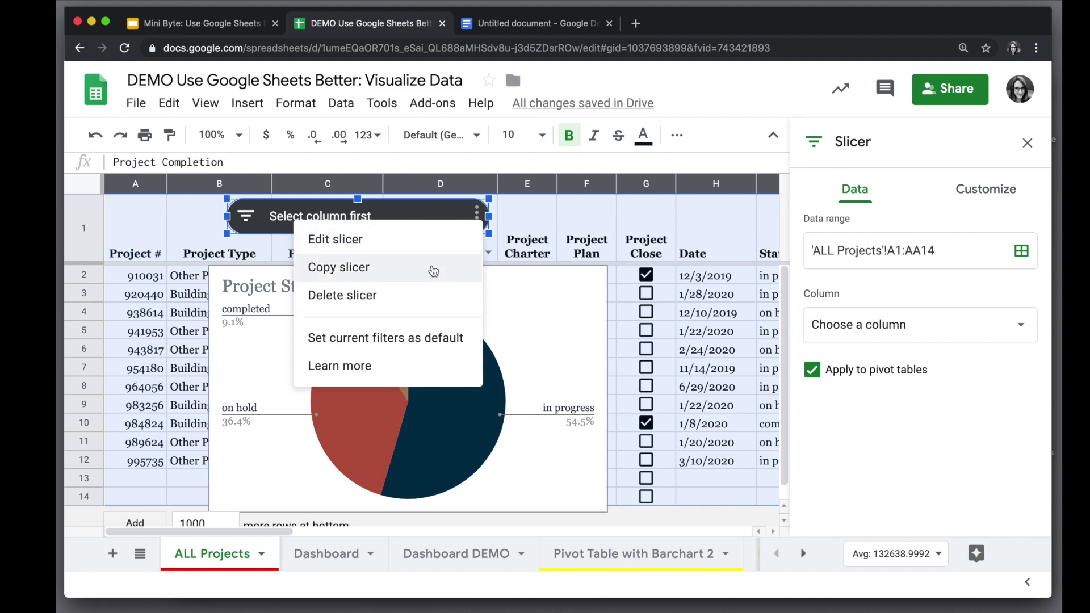
{"action": "left_click", "coordinate": [449, 262]}
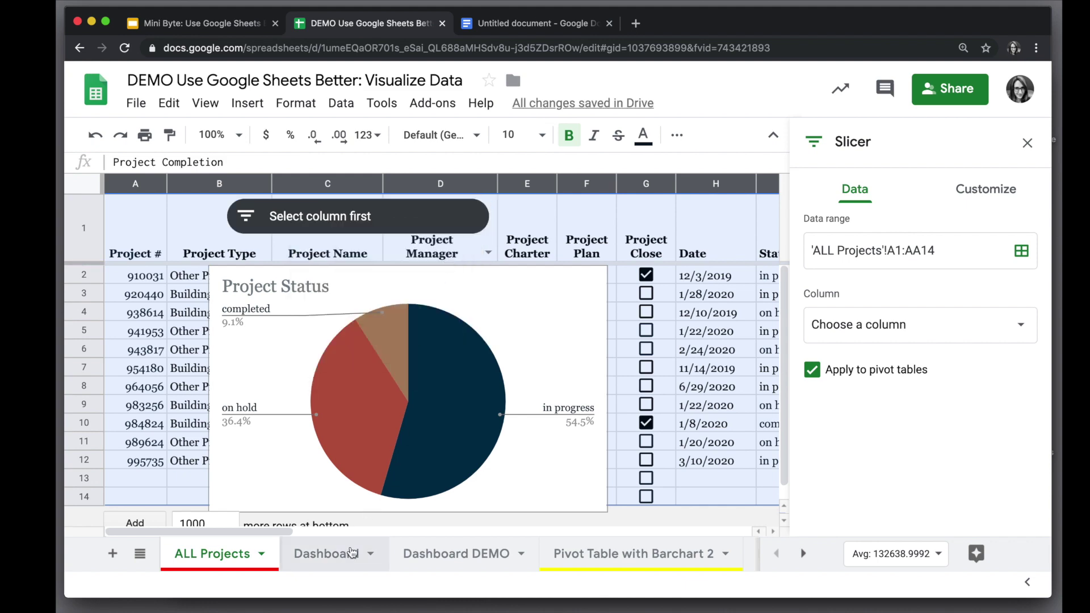
Paste the copied slicer at Dashboard cell A1, aligned to column A
{"action": "left_click", "coordinate": [328, 553]}
{"action": "left_click", "coordinate": [151, 217]}
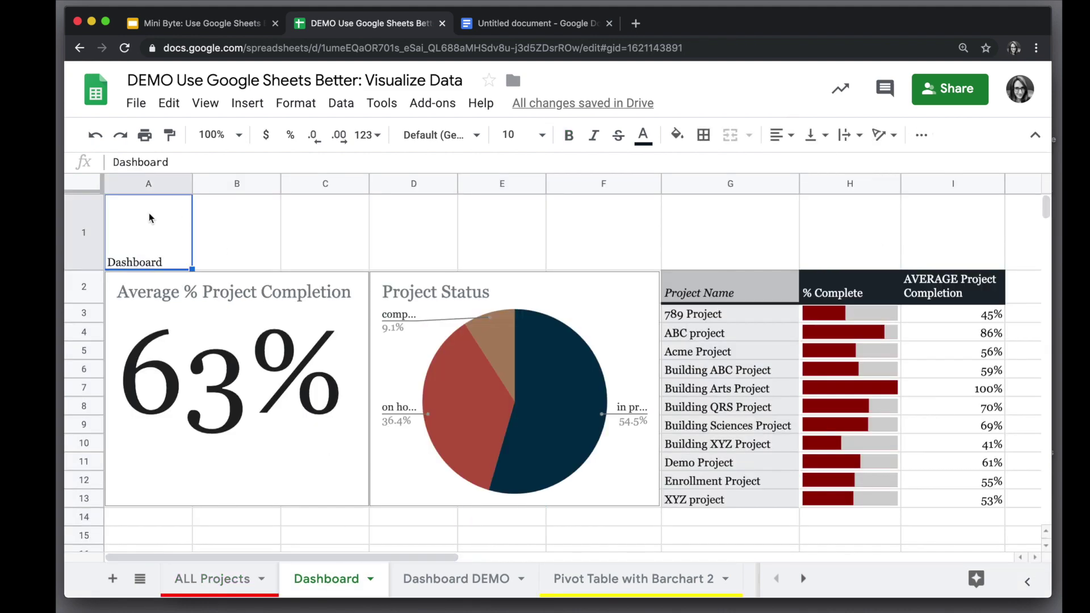
{"action": "right_click", "coordinate": [150, 217]}
{"action": "left_click", "coordinate": [213, 182]}
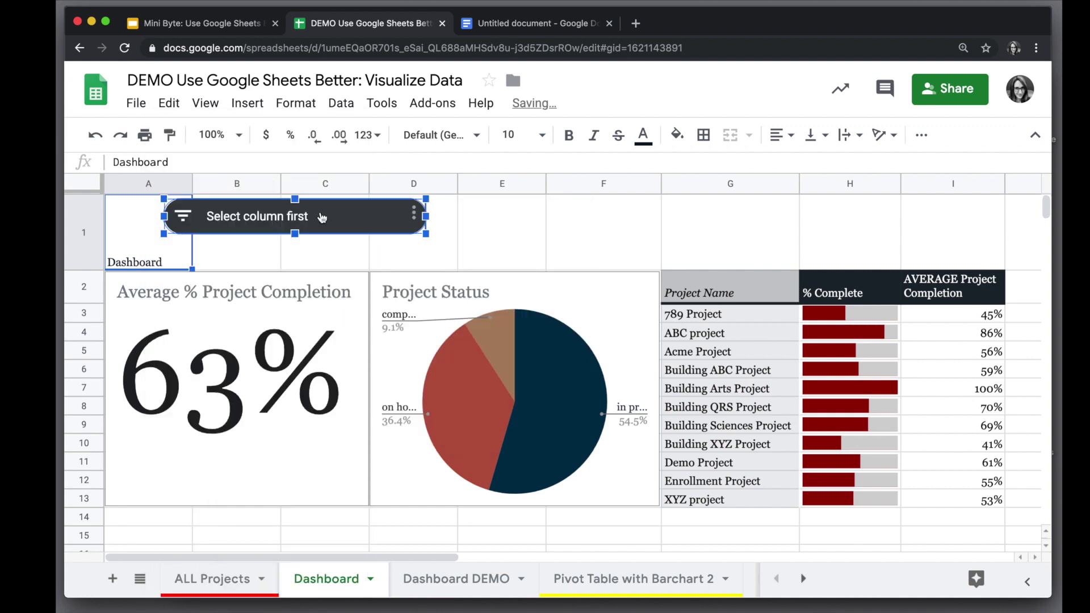
{"action": "left_click_drag", "start_coordinate": [322, 218], "coordinate": [265, 219]}
Set the pasted slicer's filter column to Project Name
{"action": "left_click", "coordinate": [355, 219]}
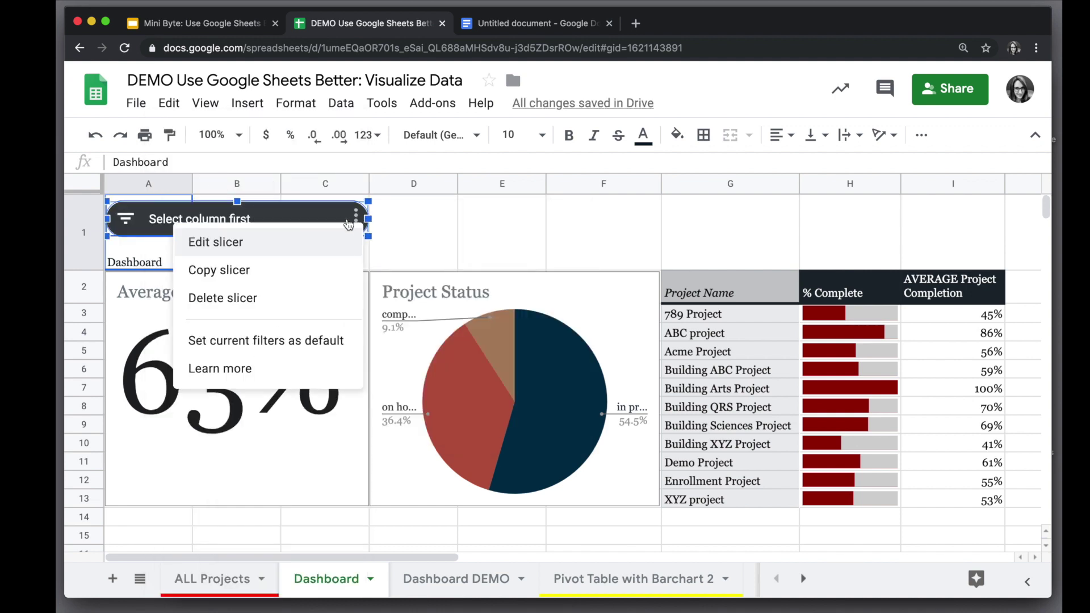
{"action": "left_click", "coordinate": [290, 251]}
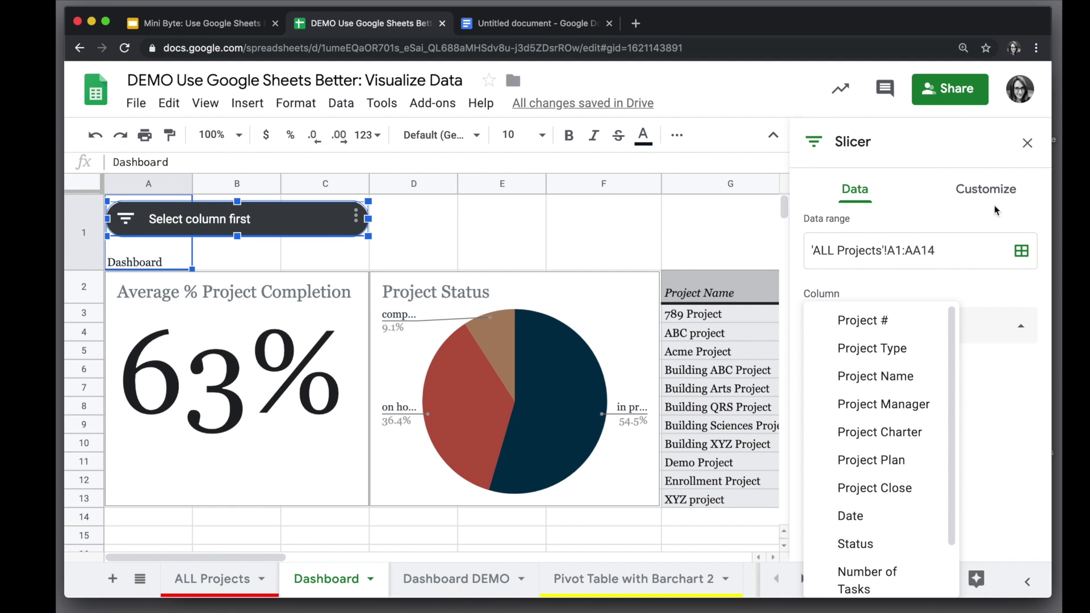
{"action": "left_click", "coordinate": [979, 291]}
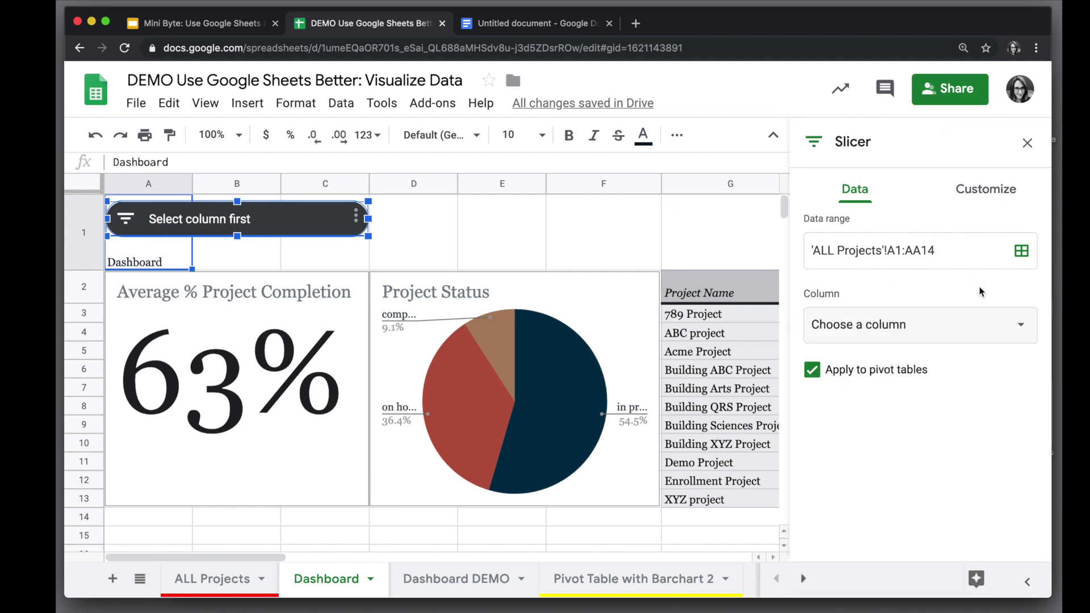
{"action": "left_click", "coordinate": [965, 327]}
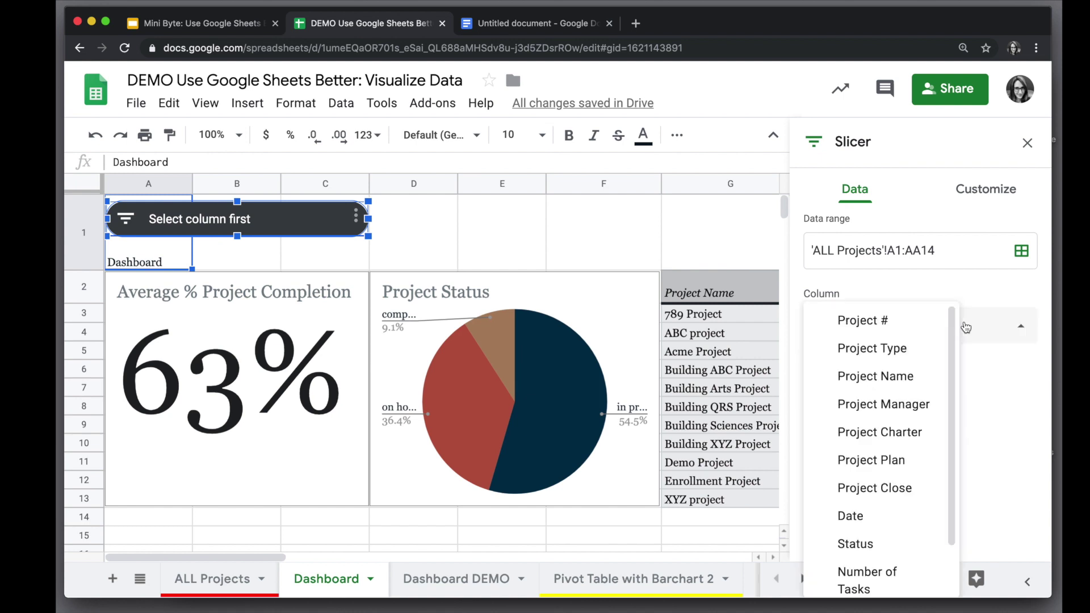
{"action": "left_click", "coordinate": [901, 378]}
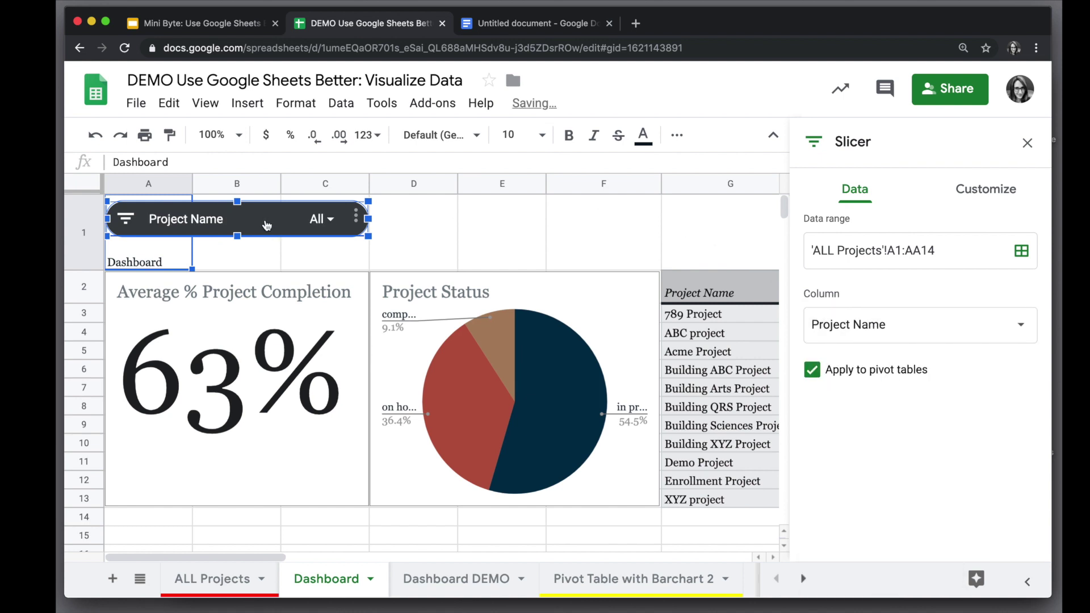
{"action": "left_click", "coordinate": [357, 219]}
Paste two more copies of the slicer at D1 and G1
{"action": "left_click", "coordinate": [304, 272]}
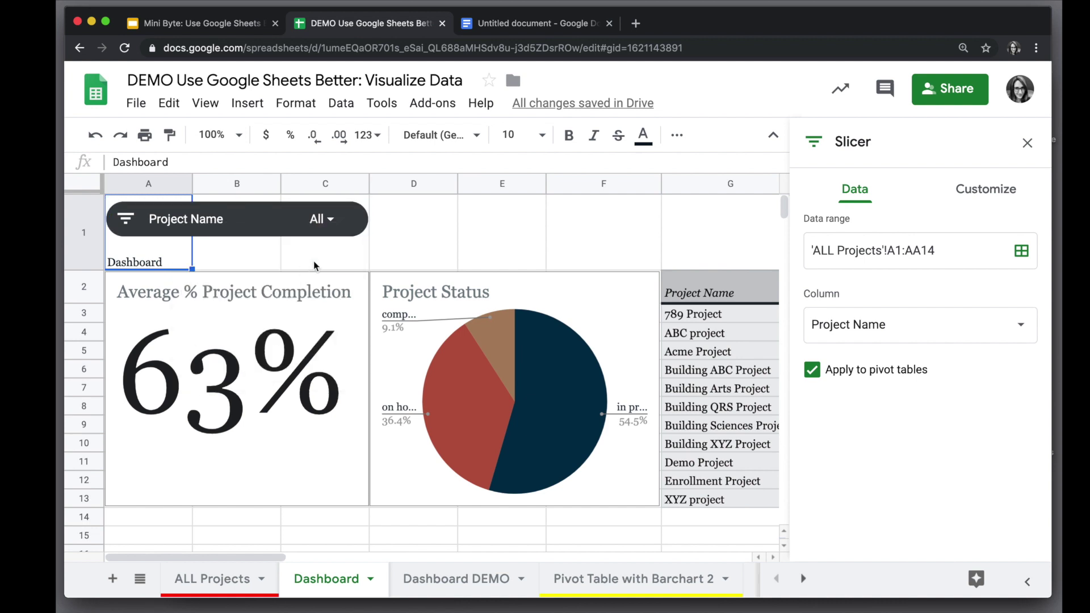
{"action": "right_click", "coordinate": [405, 215]}
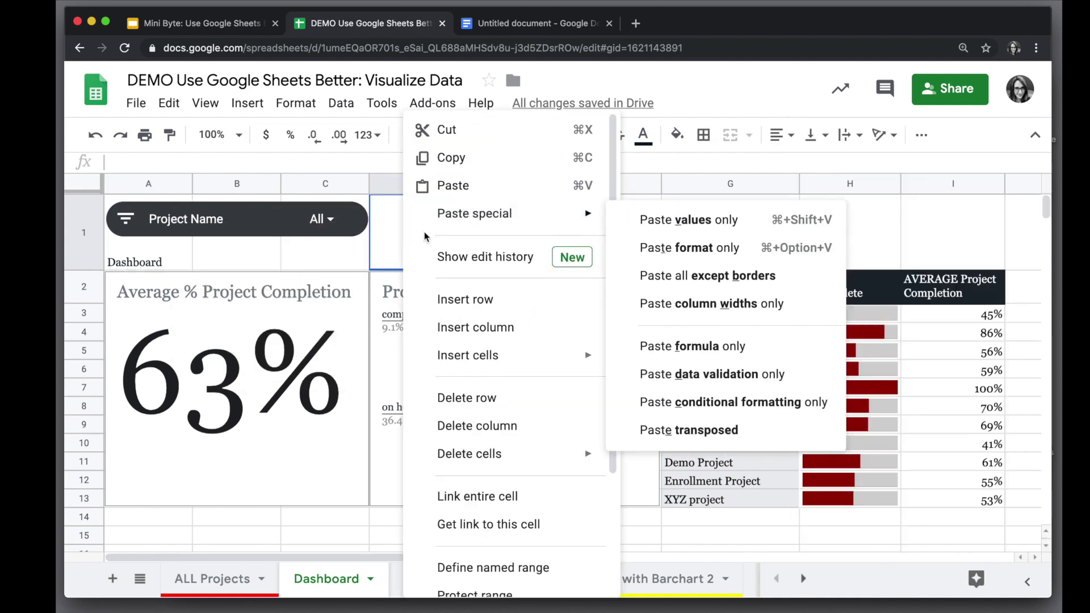
{"action": "left_click", "coordinate": [454, 183]}
{"action": "left_click", "coordinate": [516, 227]}
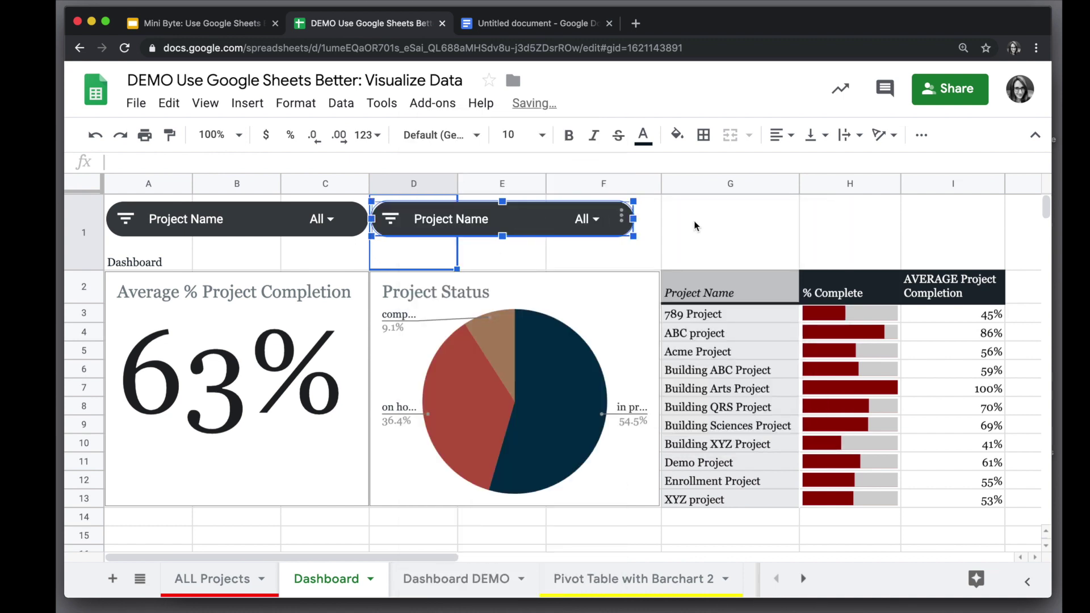
{"action": "right_click", "coordinate": [694, 226]}
{"action": "left_click", "coordinate": [766, 188]}
Set the D1 slicer to Project Manager and the G1 slicer to Project Type
{"action": "left_click", "coordinate": [507, 230]}
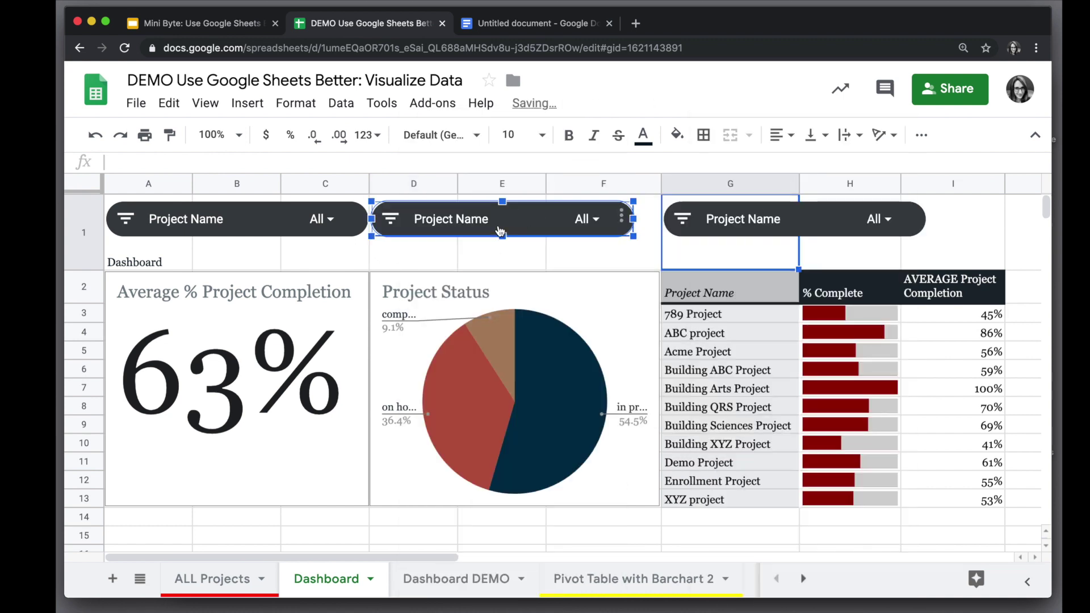
{"action": "left_click", "coordinate": [622, 218]}
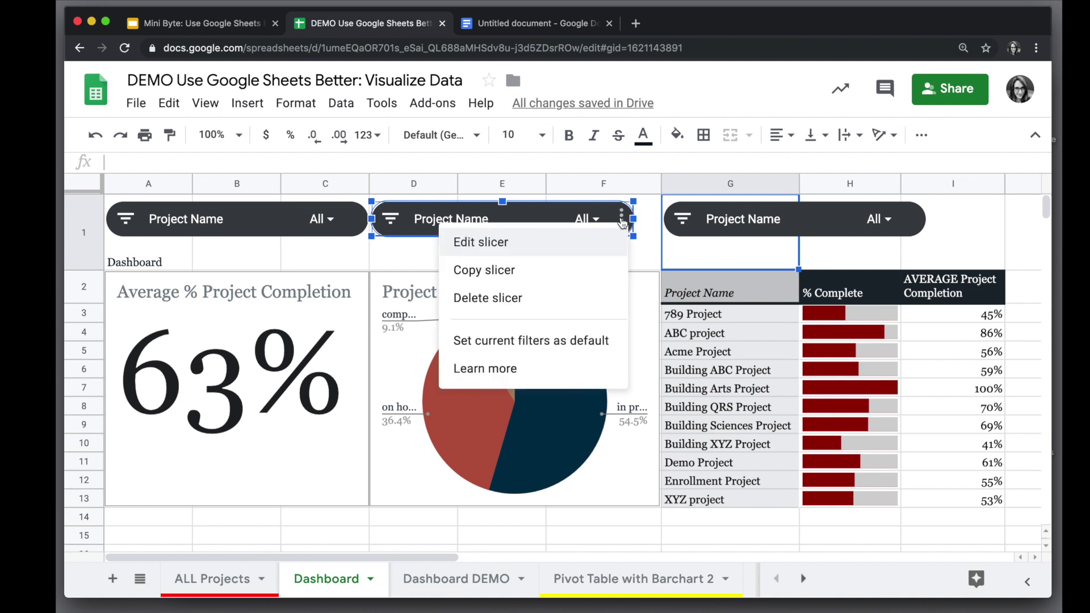
{"action": "left_click", "coordinate": [574, 241]}
{"action": "left_click", "coordinate": [1002, 332]}
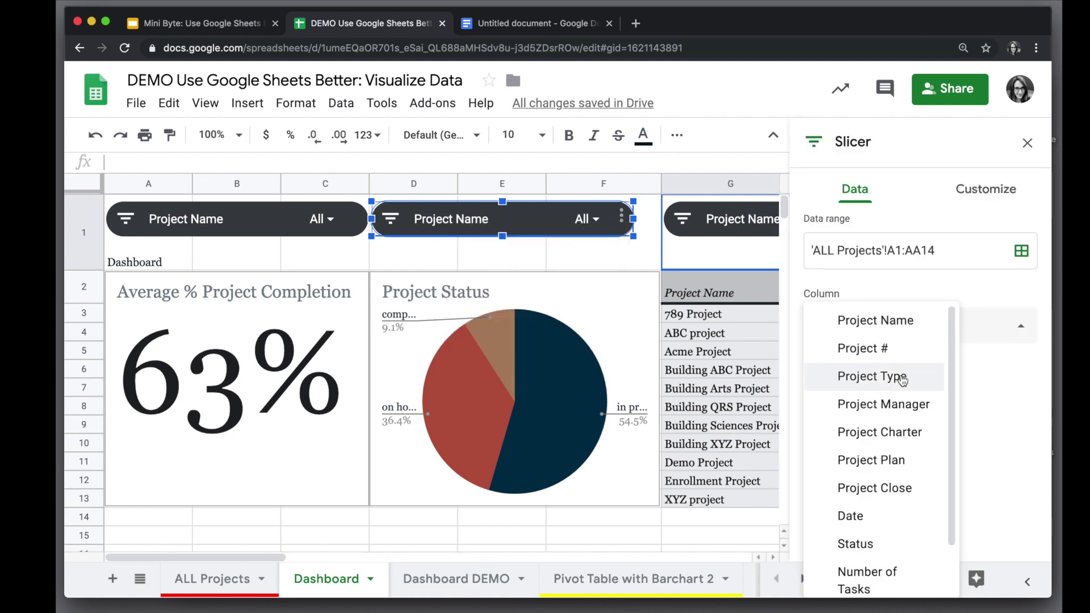
{"action": "left_click", "coordinate": [894, 404]}
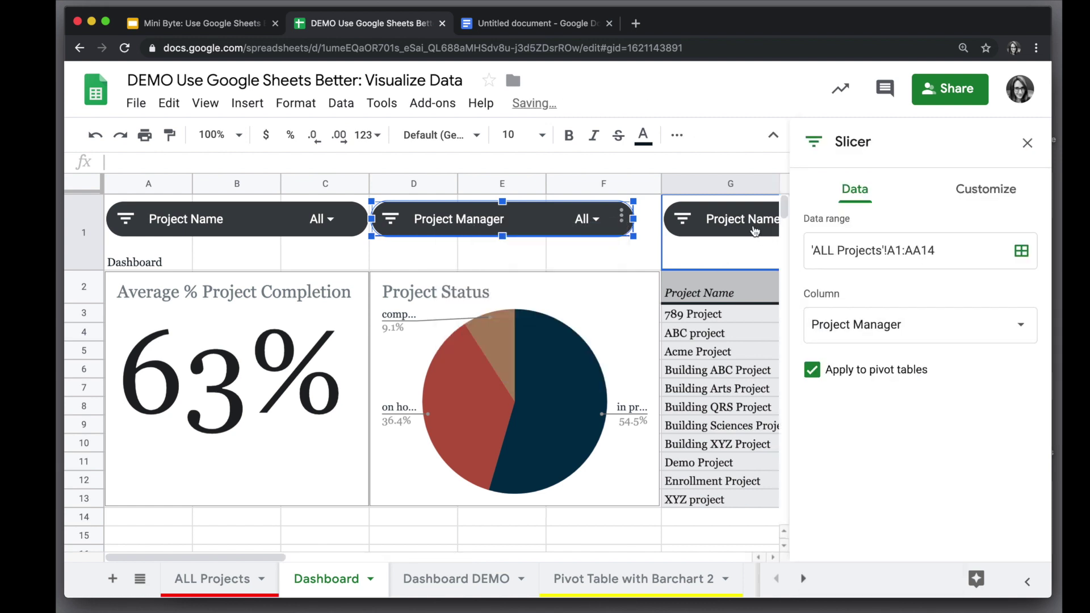
{"action": "mouse_move", "coordinate": [765, 232]}
{"action": "left_mouse_down"}
{"action": "mouse_move", "coordinate": [761, 220]}
{"action": "mouse_move", "coordinate": [745, 226]}
{"action": "left_mouse_up"}
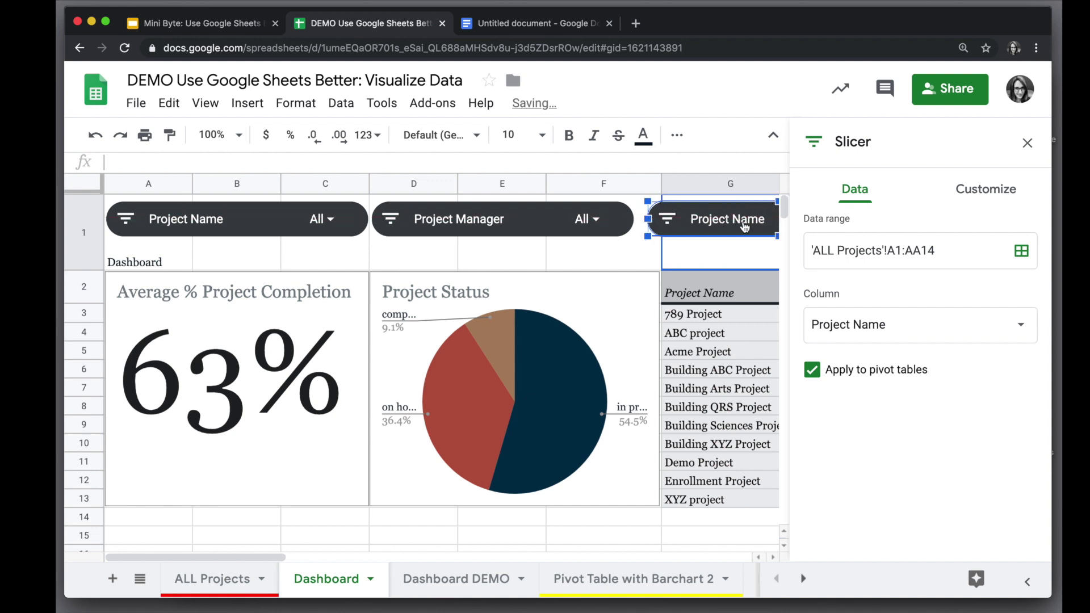
{"action": "left_click", "coordinate": [898, 325]}
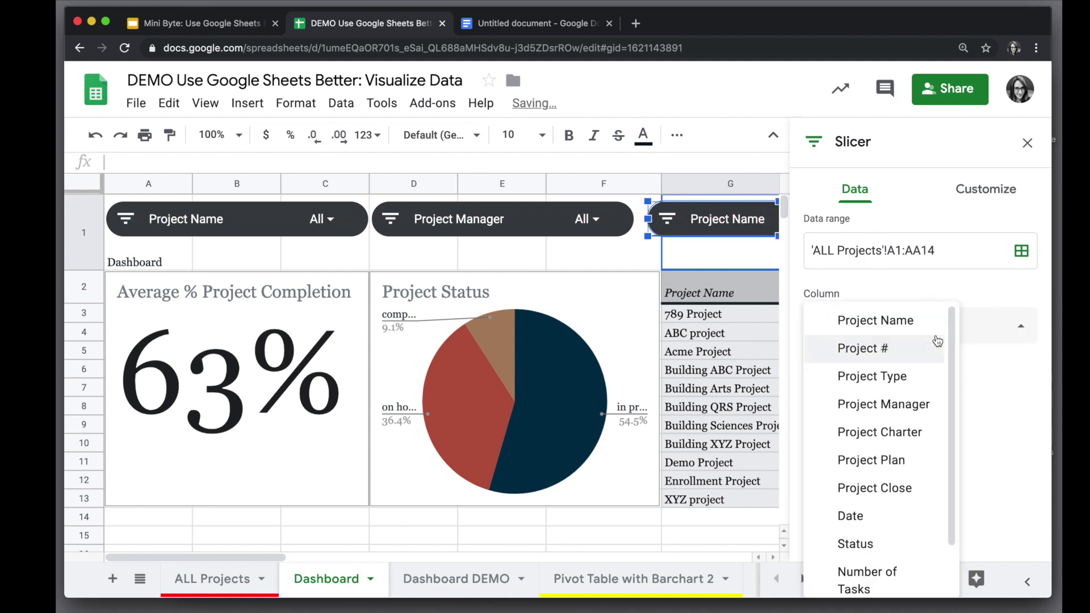
{"action": "left_click", "coordinate": [904, 382]}
{"action": "left_click", "coordinate": [1027, 142]}
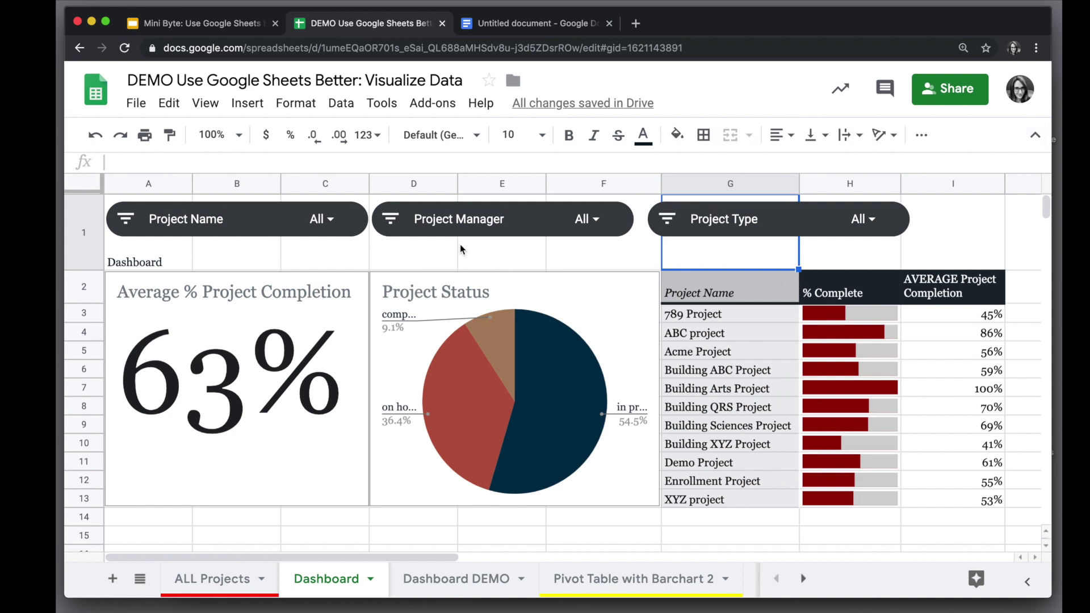
Filter the Dashboard's Project Manager slicer down to a single project manager
{"action": "left_click", "coordinate": [525, 225]}
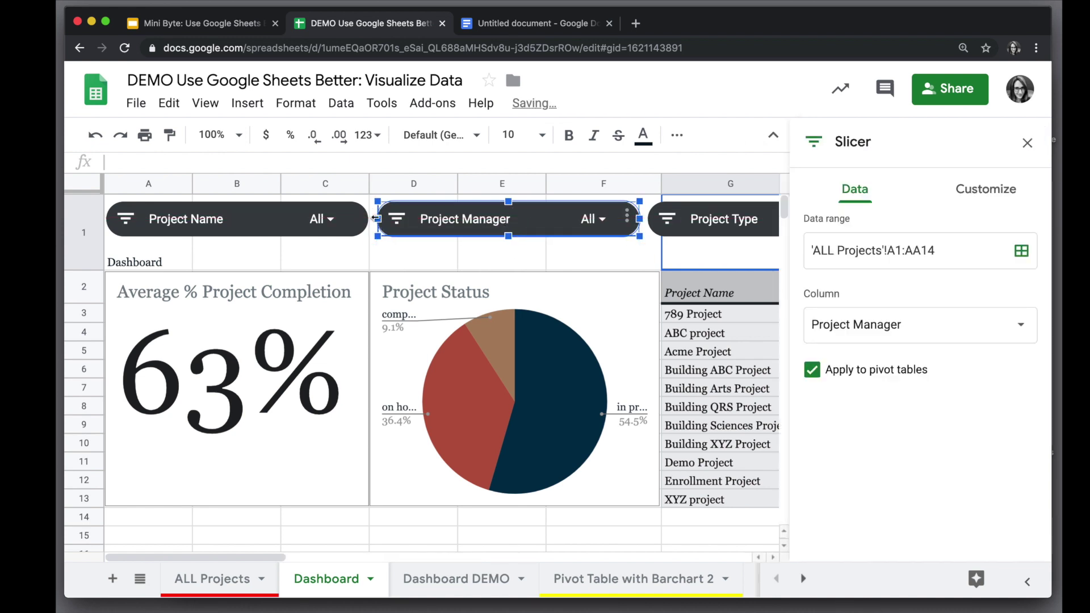
{"action": "key", "text": "Escape"}
{"action": "left_click", "coordinate": [396, 225]}
{"action": "left_click", "coordinate": [462, 291]}
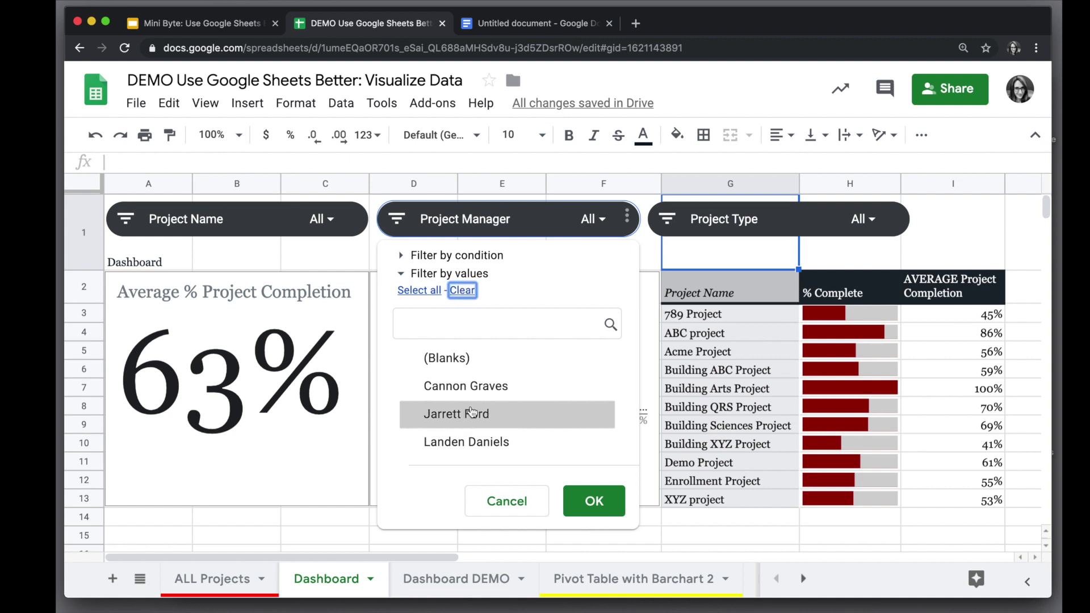
{"action": "left_click", "coordinate": [501, 386]}
{"action": "left_click", "coordinate": [594, 501]}
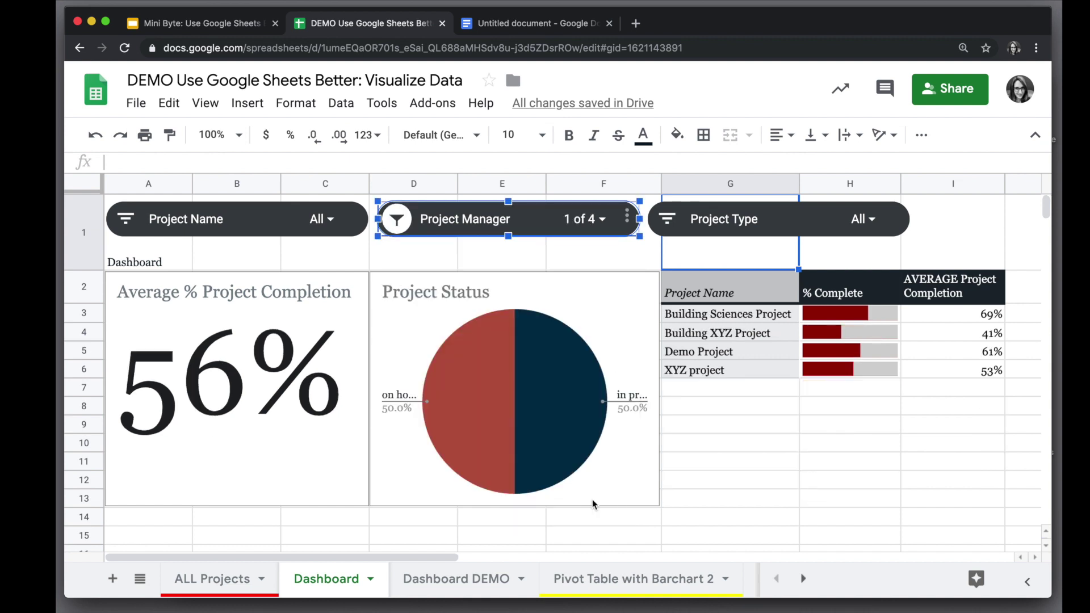
Limit the Project Type slicer to Building Project only, then go back to the ALL Projects sheet
{"action": "left_click", "coordinate": [668, 219]}
{"action": "left_click", "coordinate": [739, 292]}
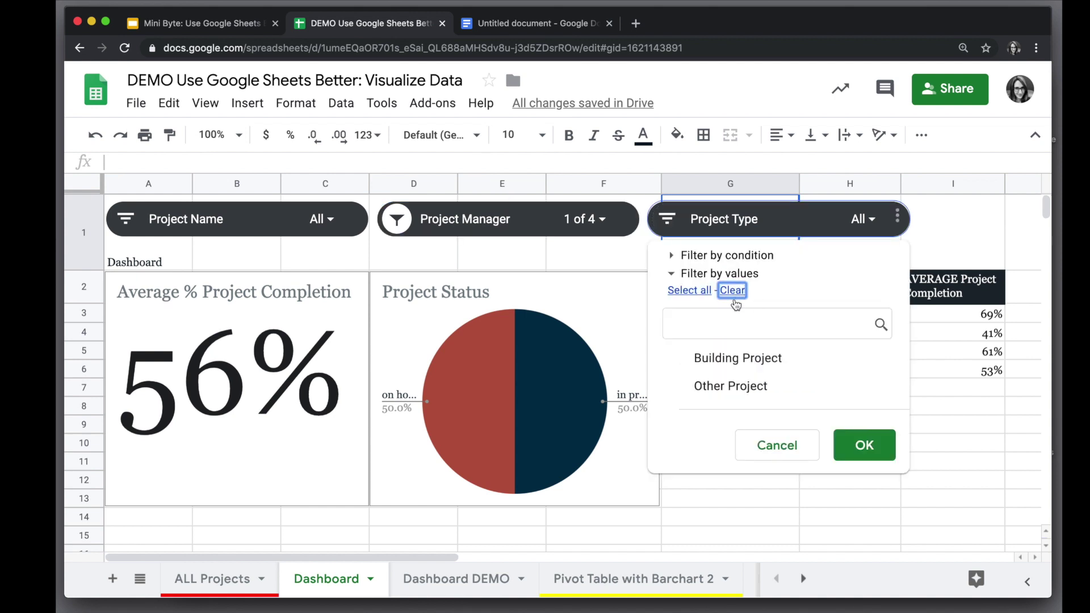
{"action": "left_click", "coordinate": [738, 358]}
{"action": "left_click", "coordinate": [864, 446]}
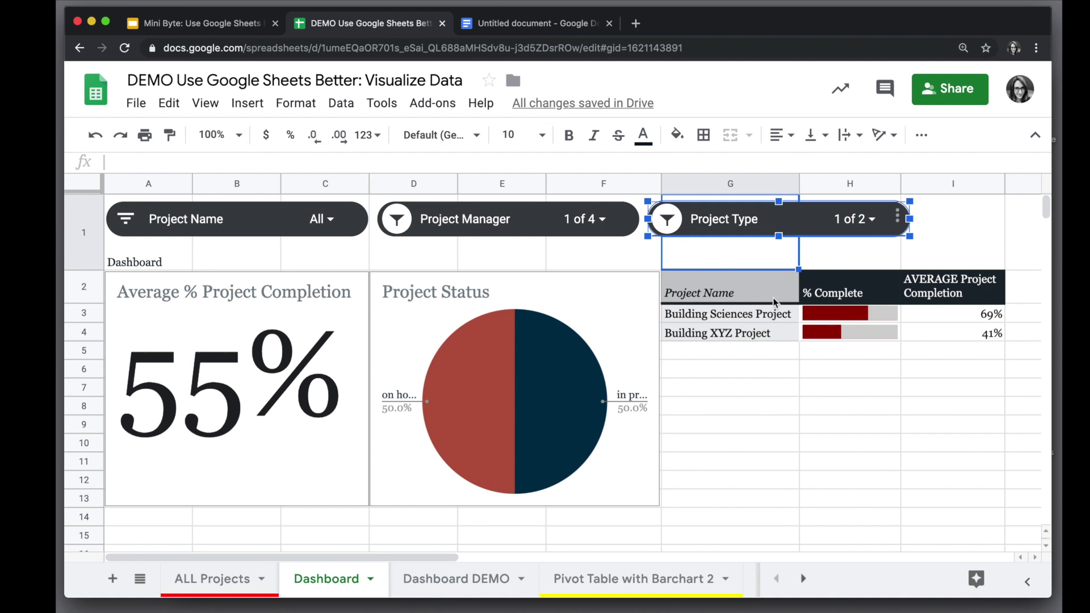
{"action": "left_click", "coordinate": [220, 579]}
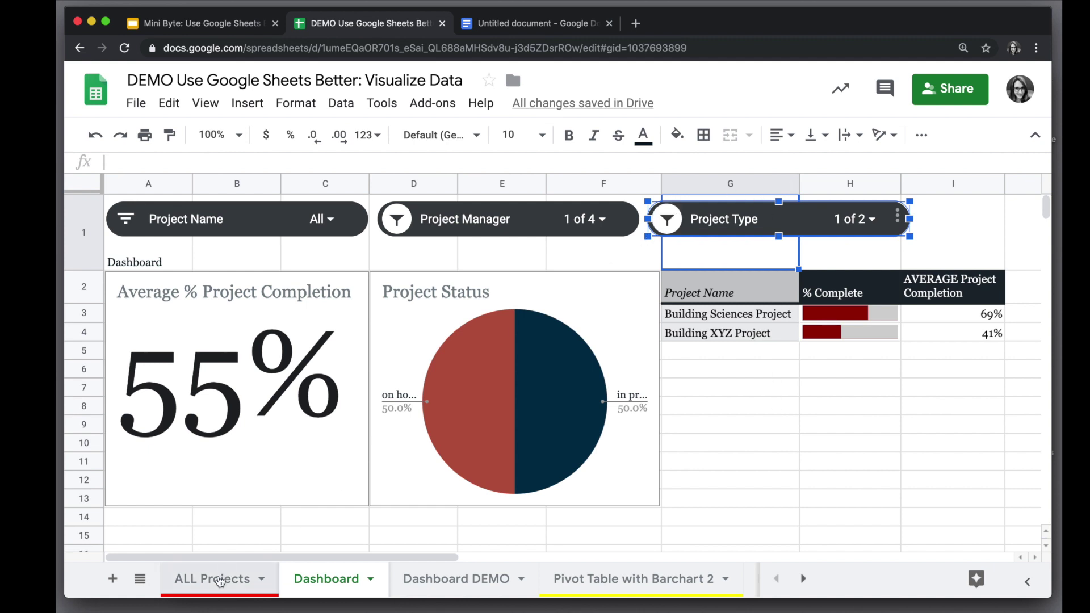